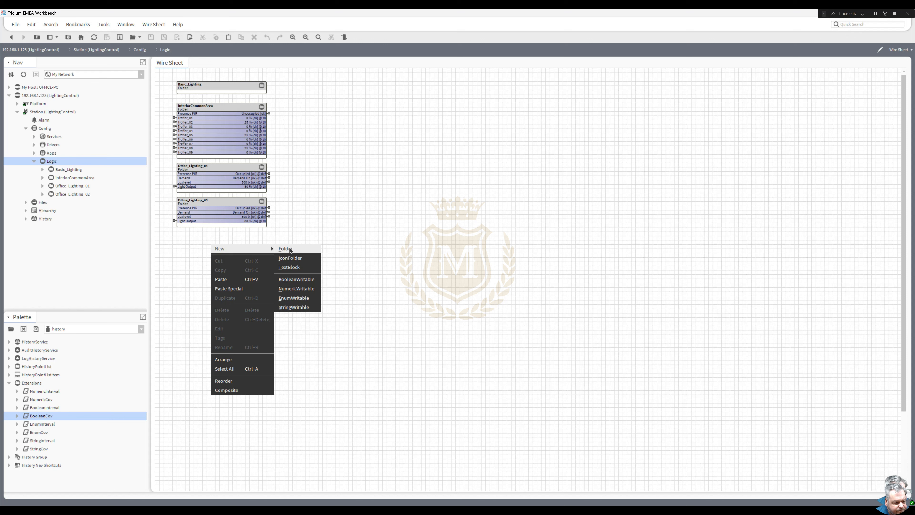
- Create a folder with the default name in the Logic wire sheet and open its empty wire sheet
left_click(291, 248)
left_click(445, 268)
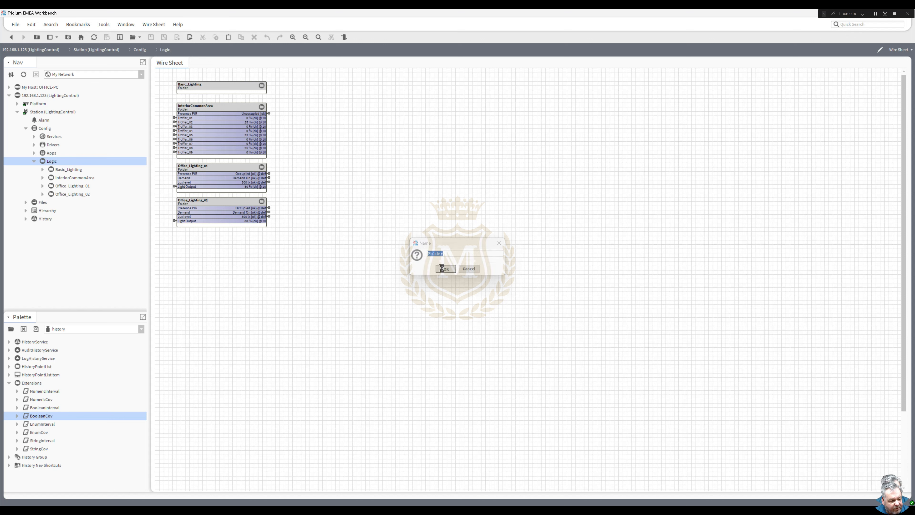
double_click(229, 247)
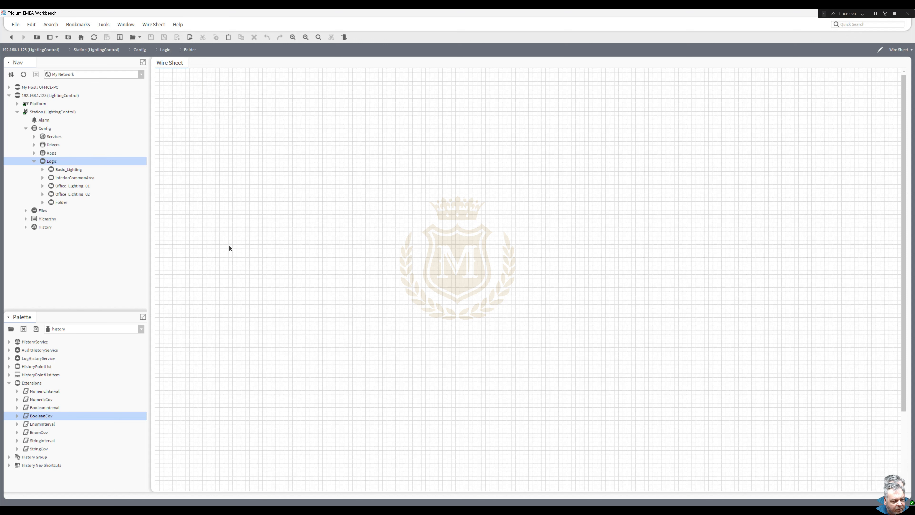
- Add a text block named Note to the folder's wire sheet and move it to the upper middle of the sheet
right_click(211, 86)
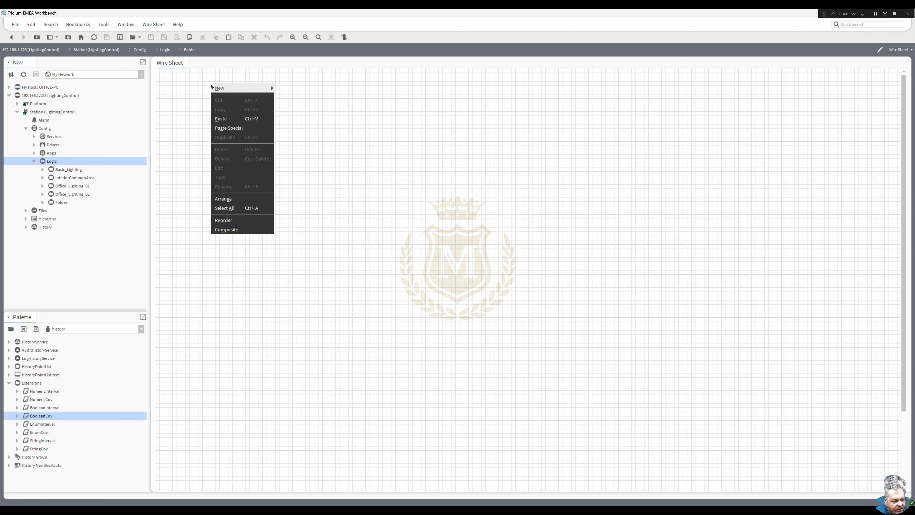
mouse_move(231, 88)
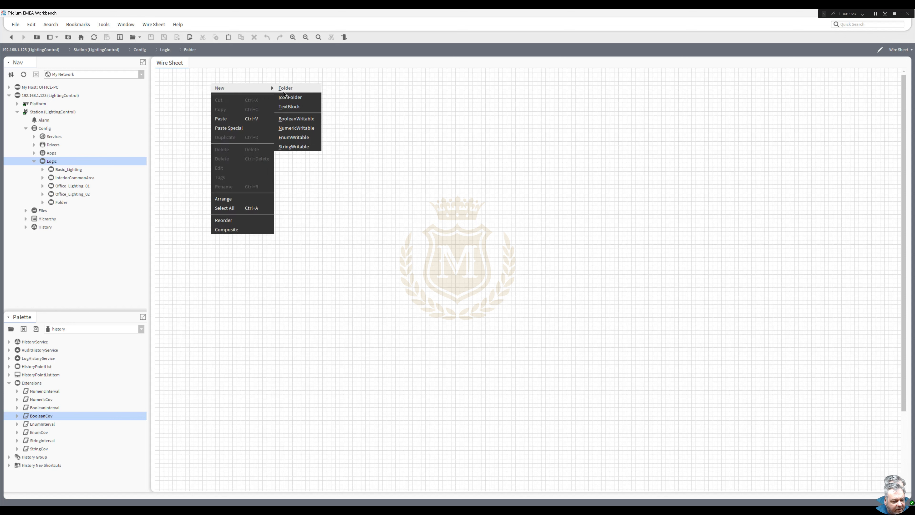
left_click(294, 108)
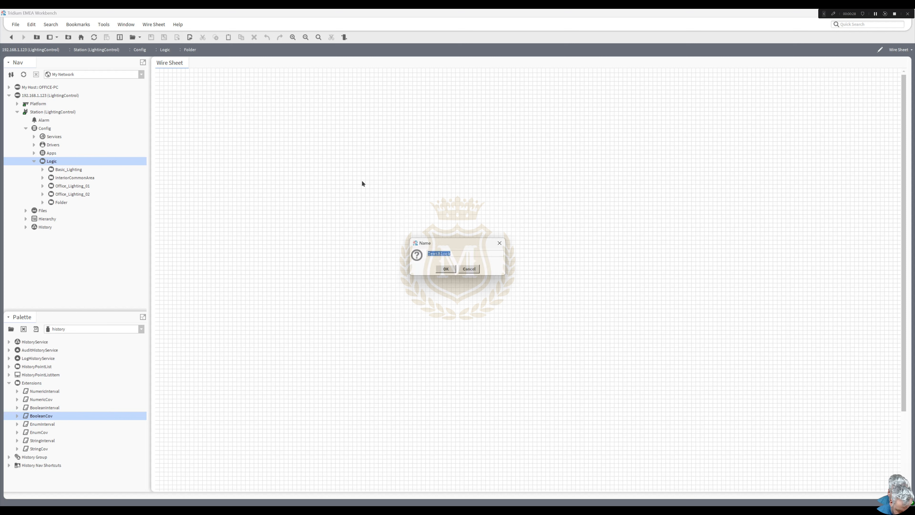
type("Note")
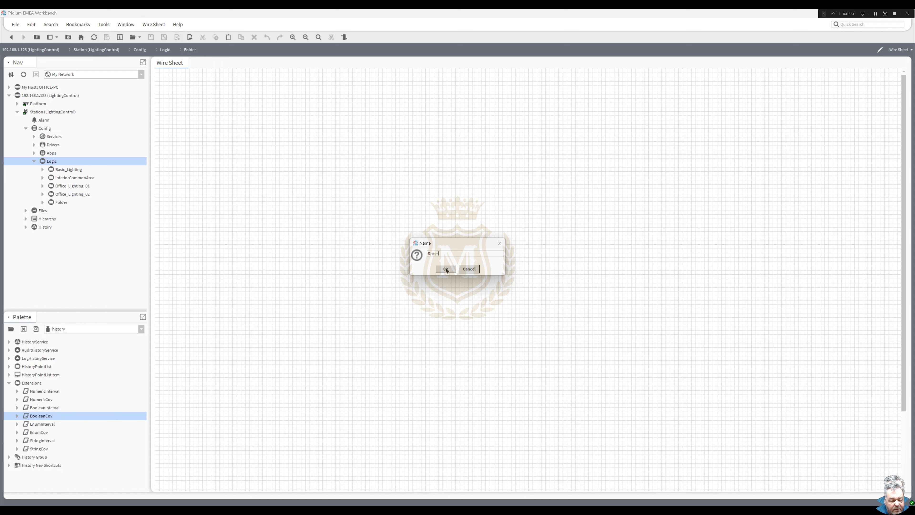
left_click(446, 268)
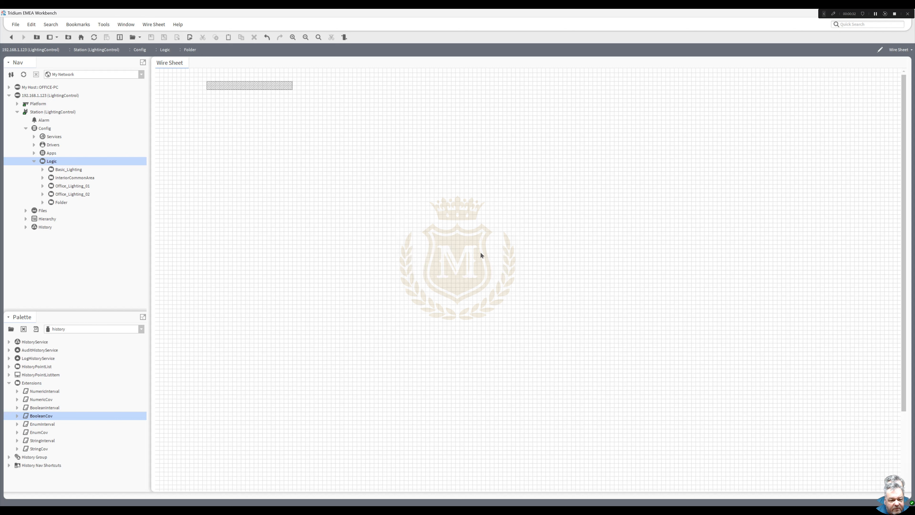
left_click_drag(263, 90, 572, 128)
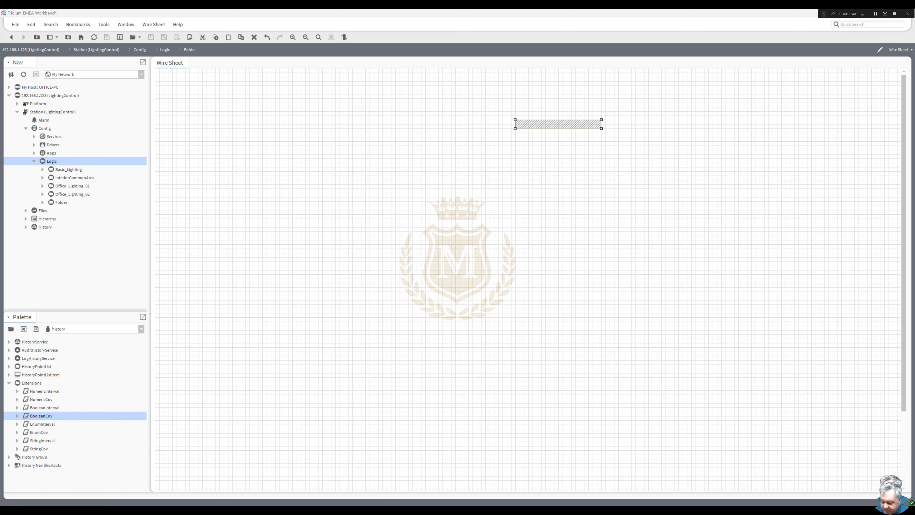
- Paste the copied perimeter common area lighting control description into the Note's text, save it, and return to the wire sheet
double_click(535, 126)
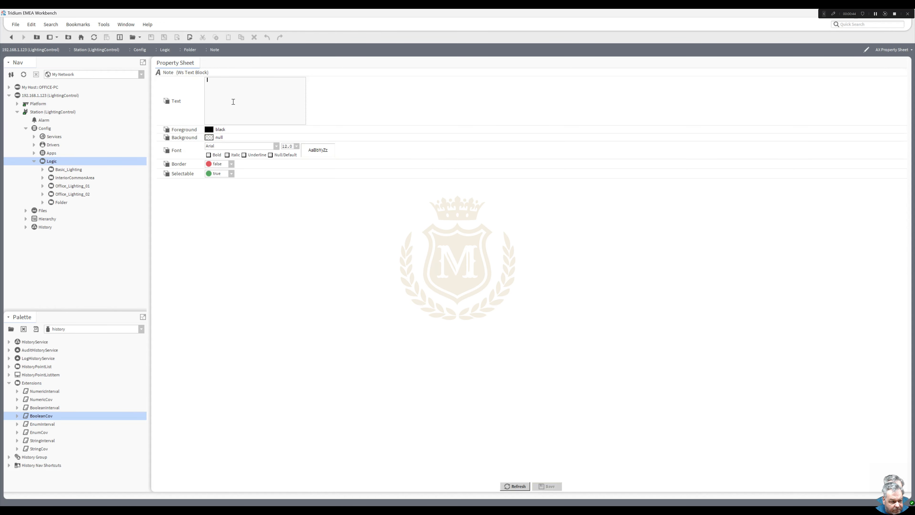
key("ctrl+v")
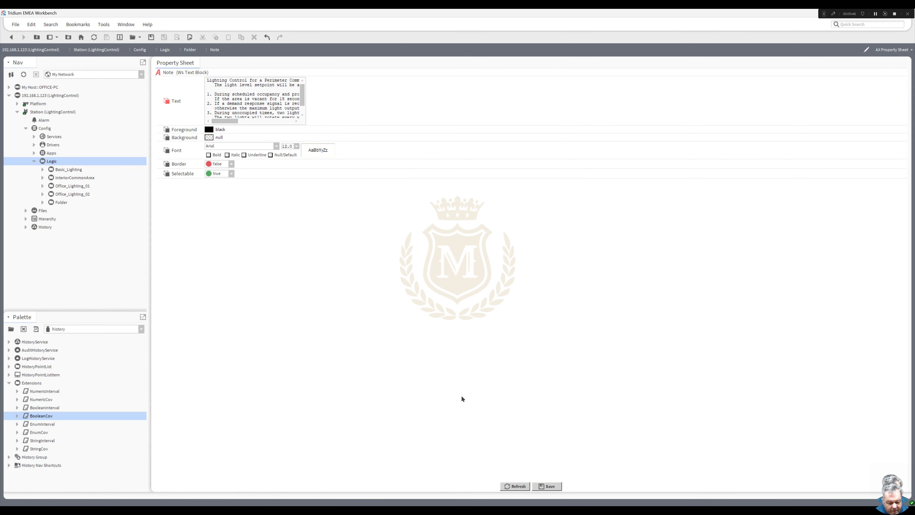
left_click(547, 486)
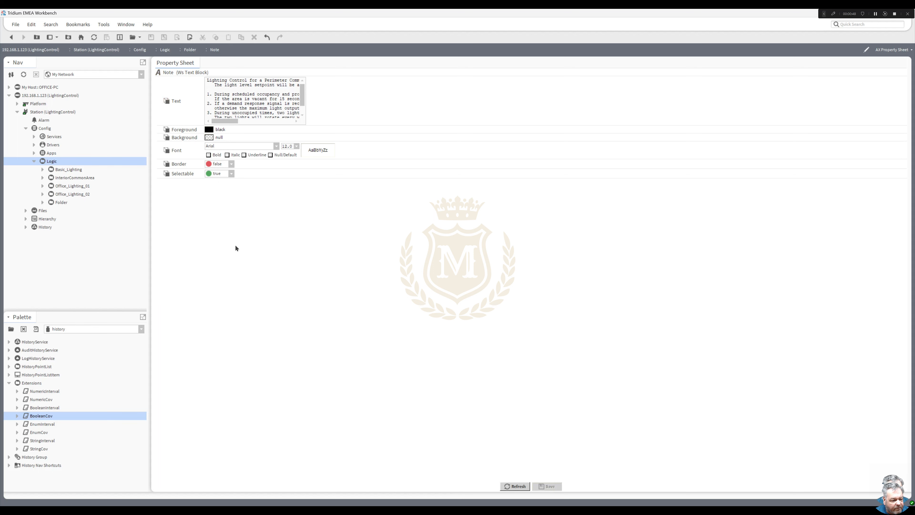
left_click(11, 37)
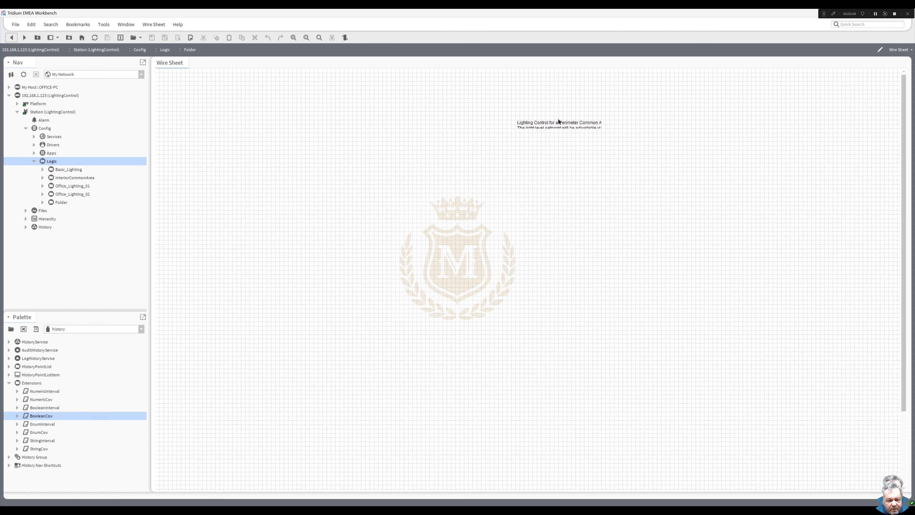
- Enlarge the Note block until its whole text shows, and move it to the upper right of the wire sheet
left_click(571, 126)
left_click_drag(601, 127, 792, 189)
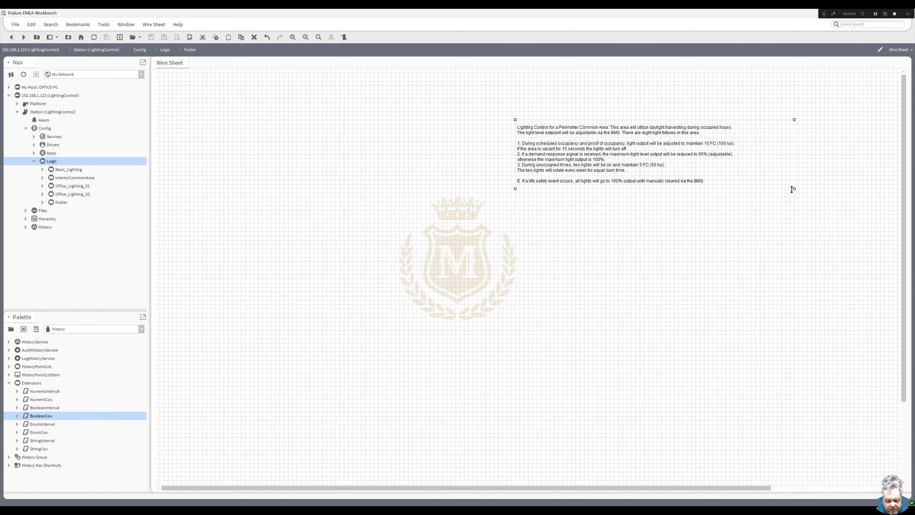
left_click_drag(587, 168, 682, 122)
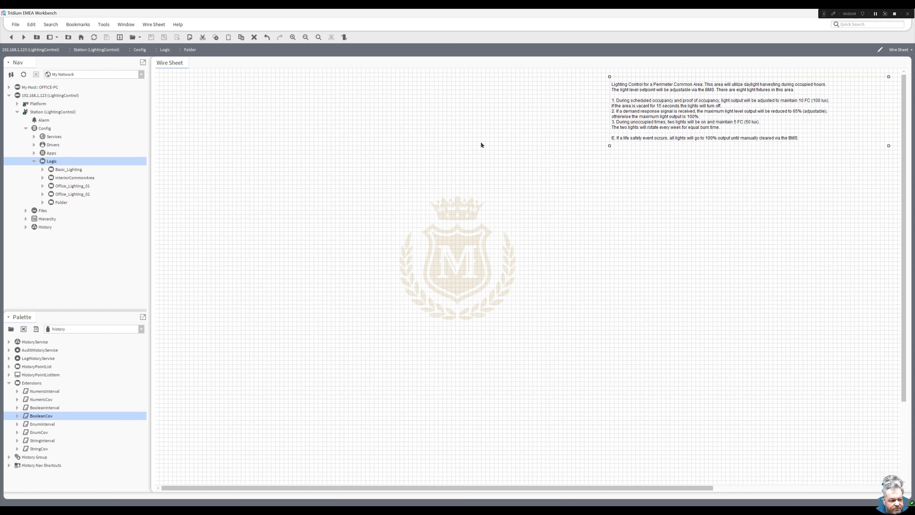
- Add a text block named Header near the upper left of the wire sheet
right_click(227, 108)
mouse_move(238, 110)
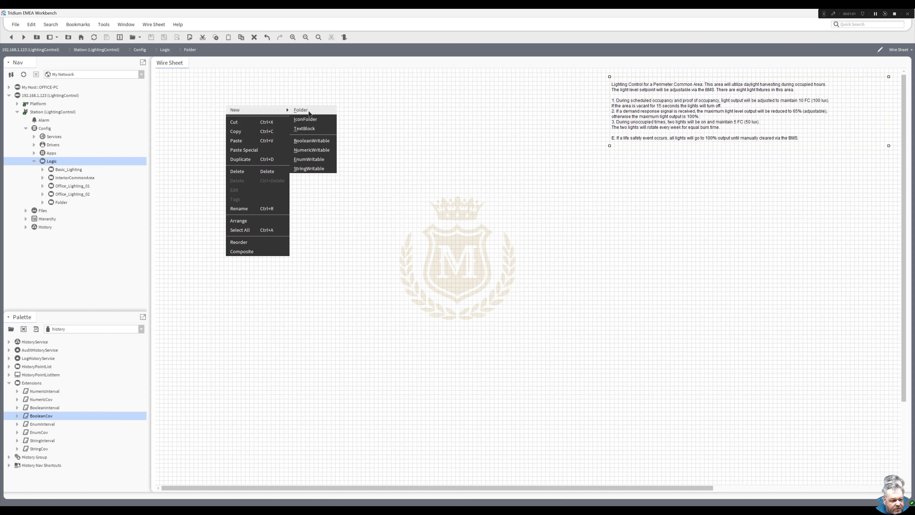
left_click(304, 128)
type("Rea")
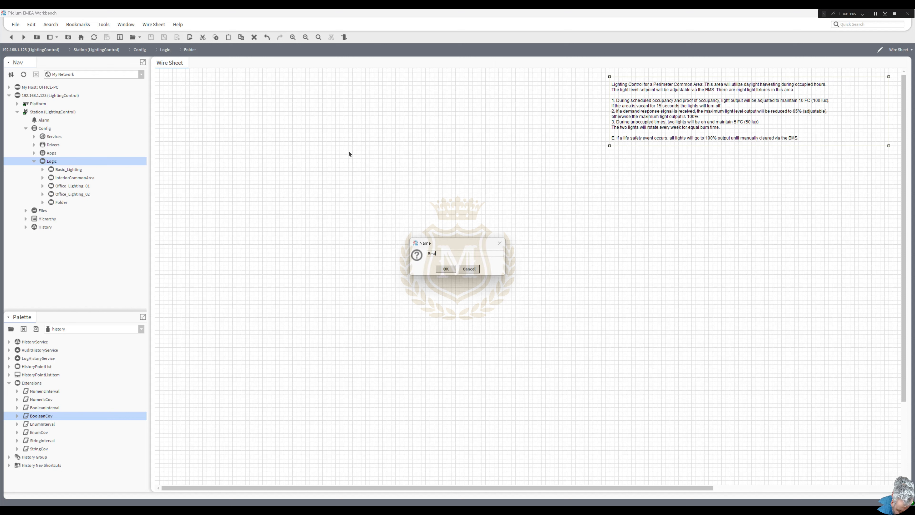
type("dMe")
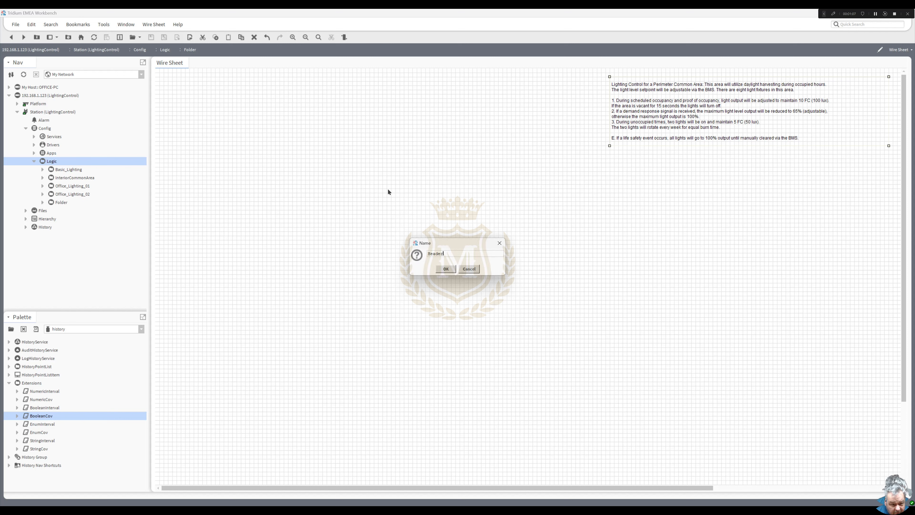
left_click(445, 268)
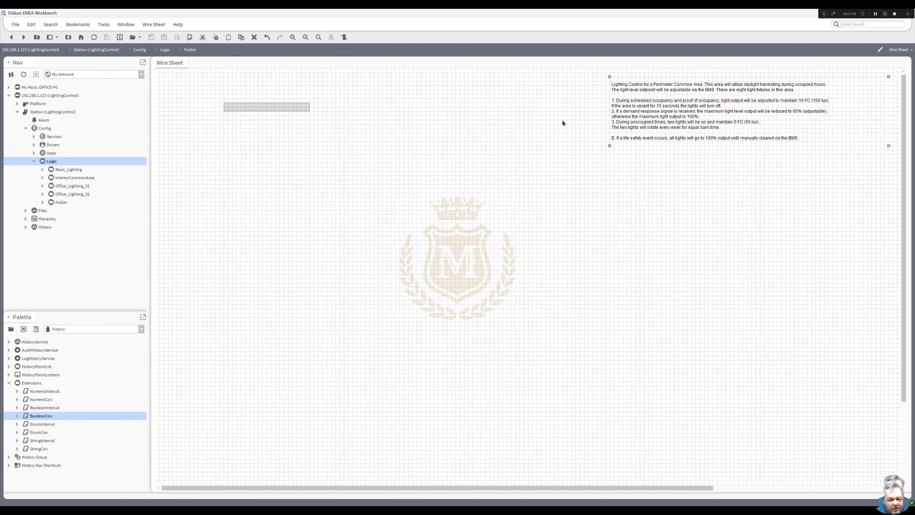
- Copy the title "Lighting Control for a Perimeter Common Area" from the Note and paste it as the Header's text
double_click(654, 117)
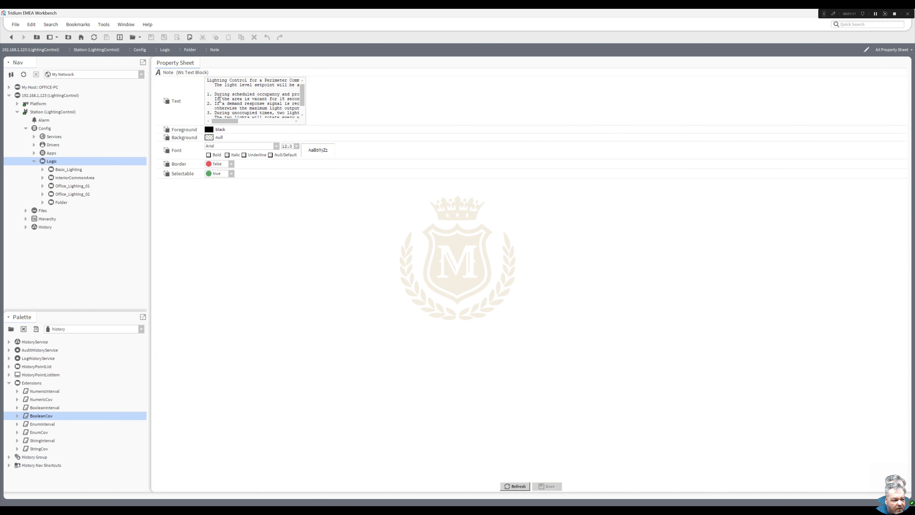
left_click_drag(206, 79, 282, 81)
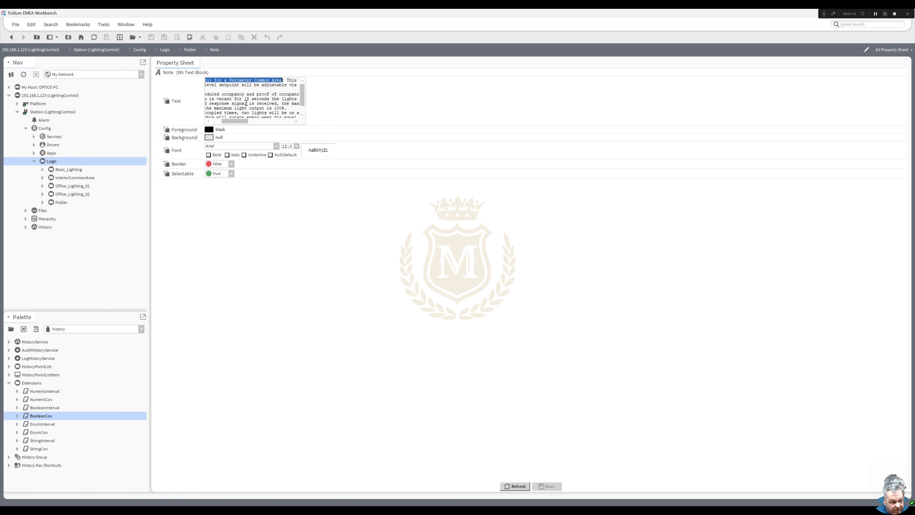
left_click(11, 38)
double_click(248, 105)
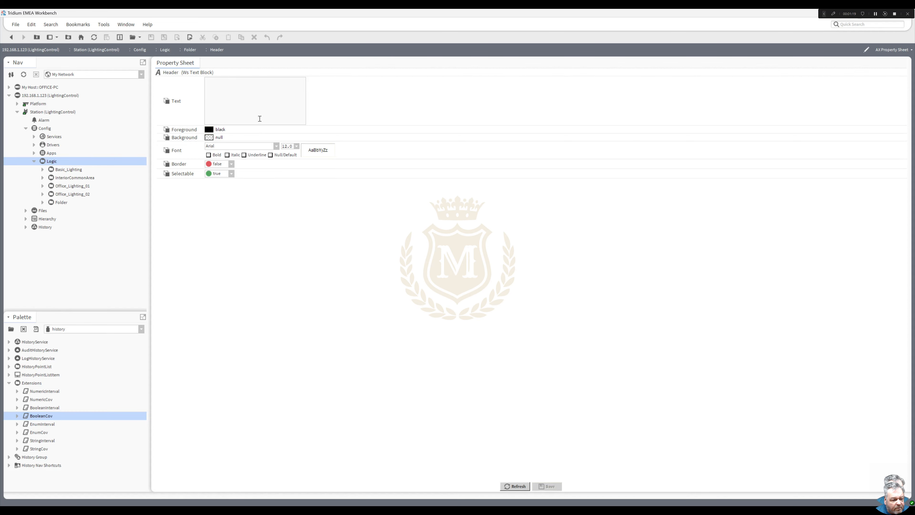
left_click(233, 90)
key("ctrl+v")
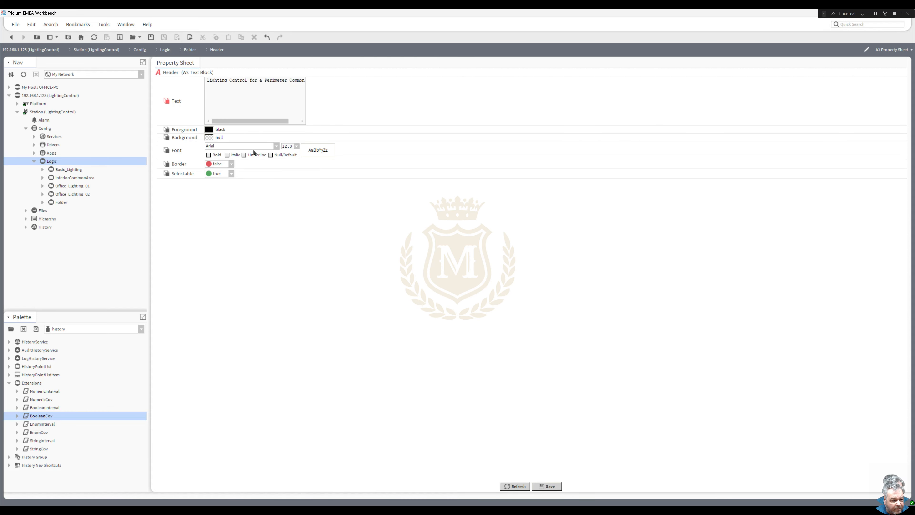
- Give the Header a pale yellow background, set its border to true, save, and return to the wire sheet
left_click(210, 137)
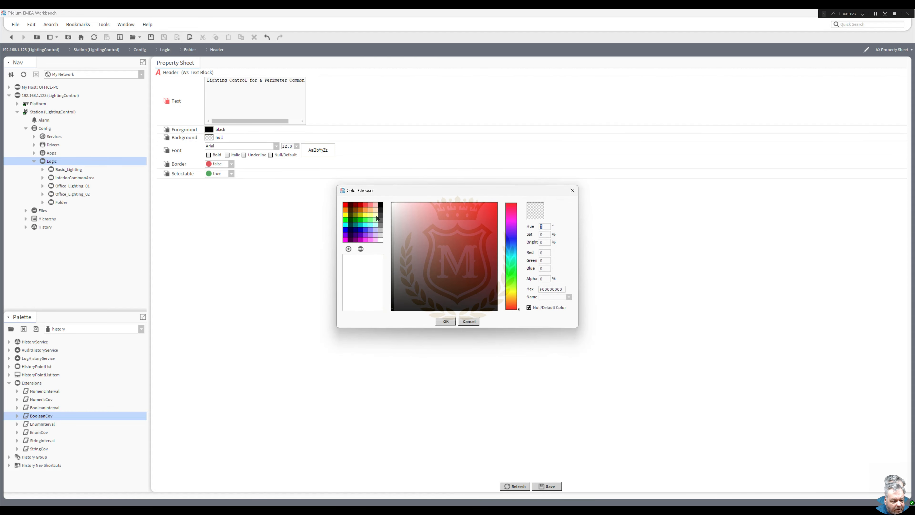
left_click(376, 216)
left_click(445, 321)
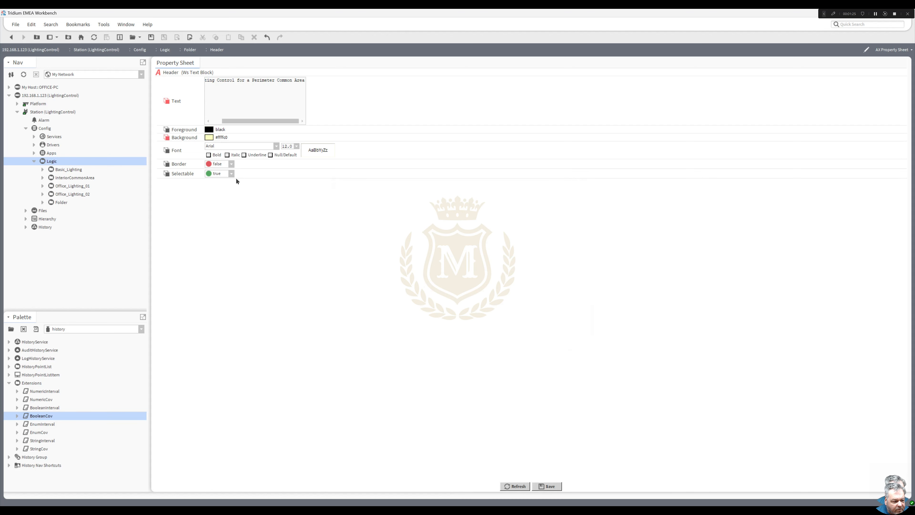
left_click(232, 164)
left_click(216, 180)
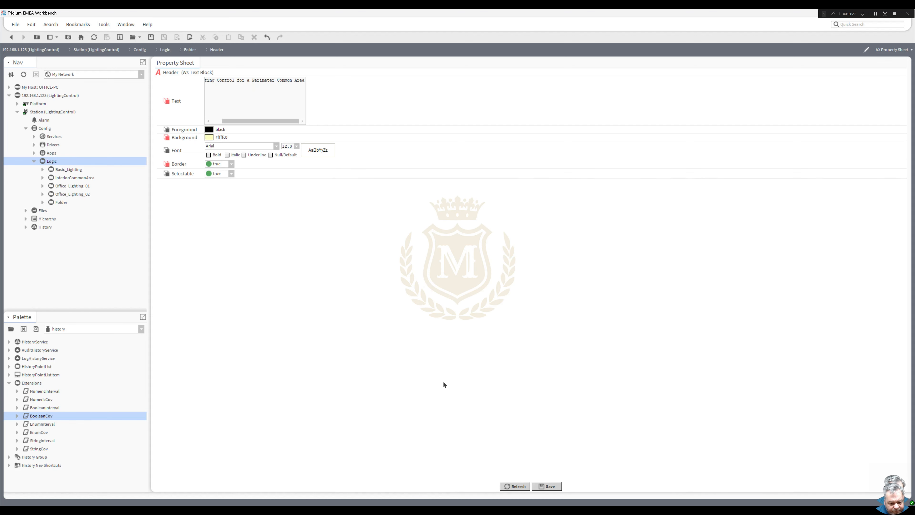
left_click(550, 487)
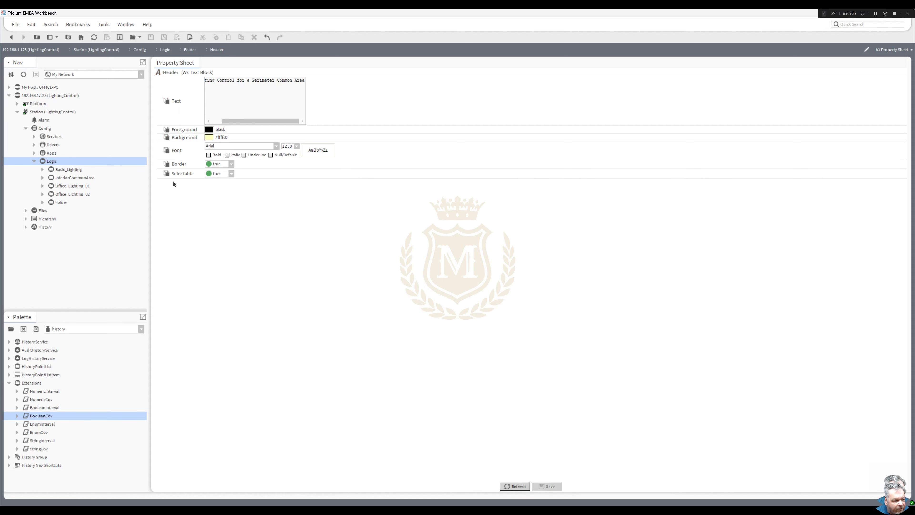
left_click(12, 38)
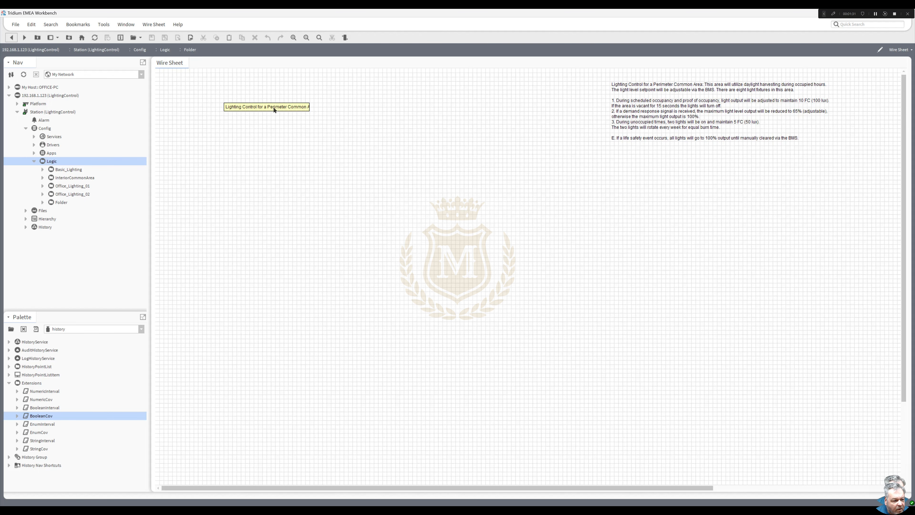
- Stretch the Header across the top of the sheet up to the Note, and place a copy named Footer near the bottom
left_click_drag(274, 109, 611, 86)
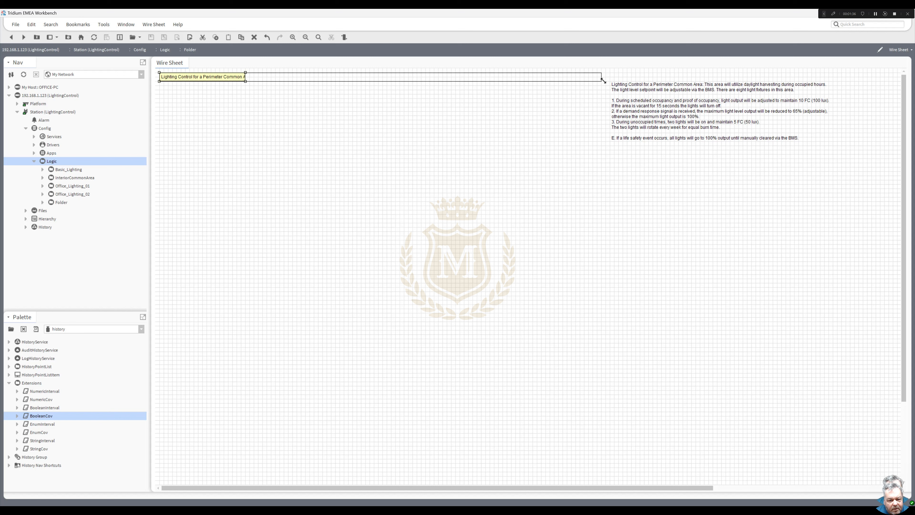
right_click(286, 76)
left_click(312, 152)
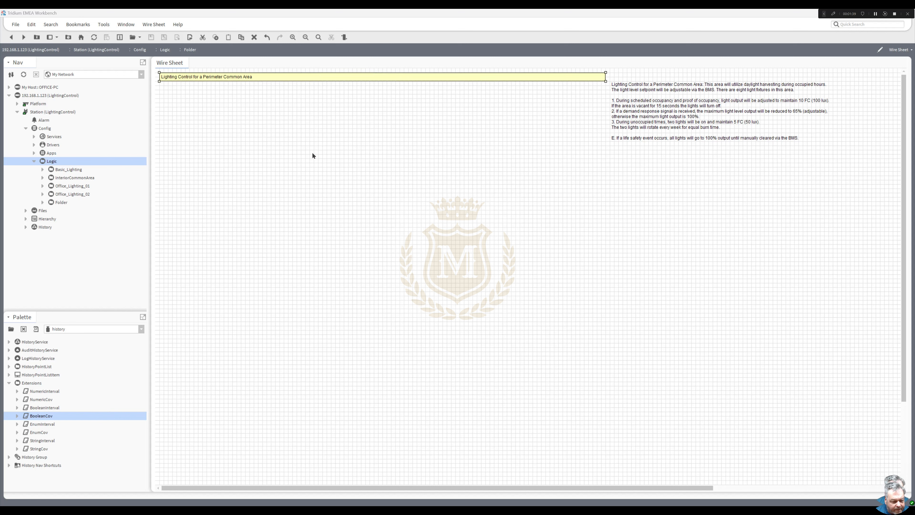
key("Return")
left_click(252, 473)
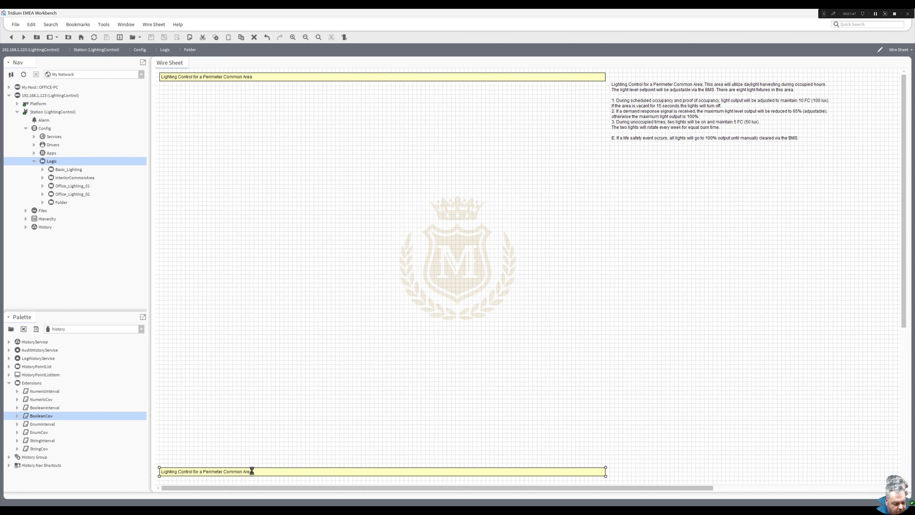
- Replace the Footer's text with "Enter your engineetrs contact details here.", save, and return to the wire sheet
double_click(252, 474)
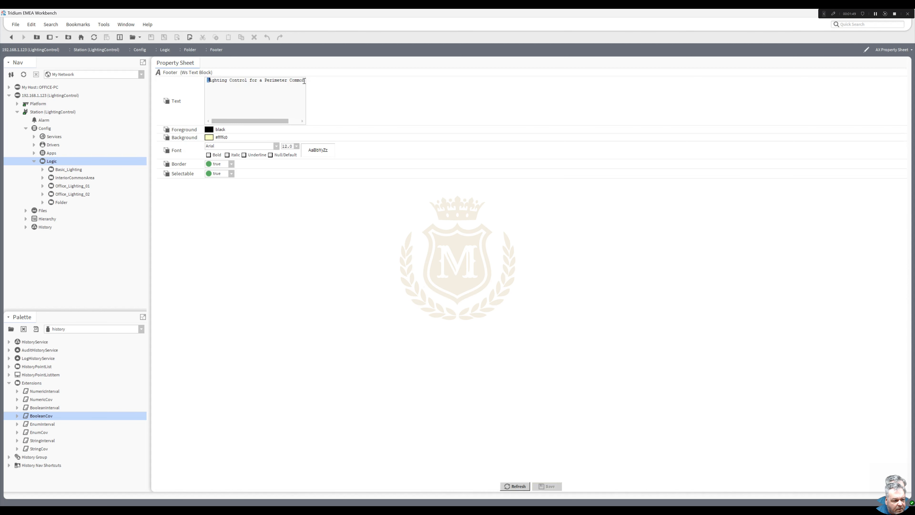
left_click_drag(206, 83, 395, 78)
type("En")
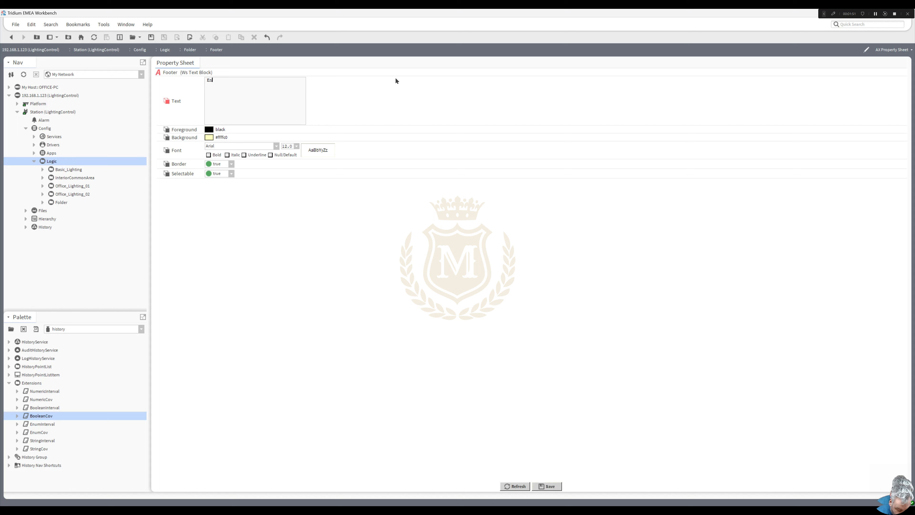
type("ter your e")
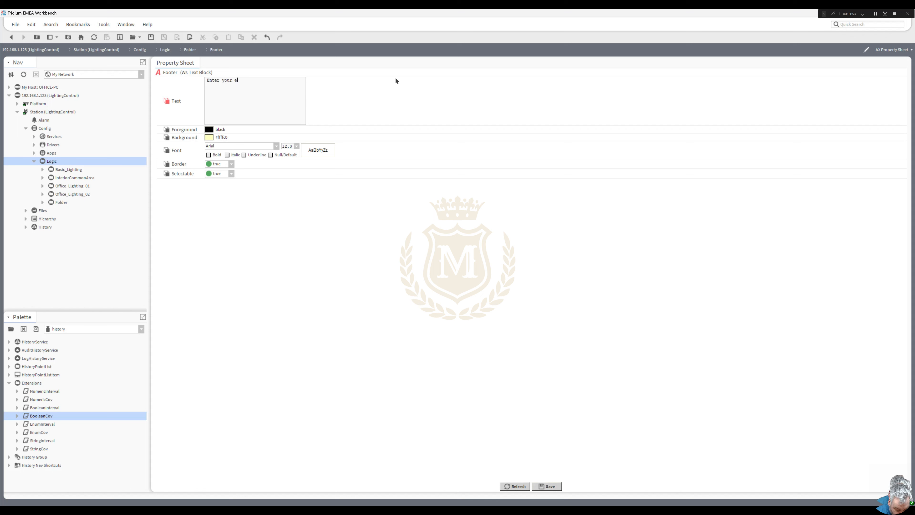
type("ngineetrs detai")
key("BackSpace")
key("BackSpace")
key("BackSpace")
key("BackSpace")
key("BackSpace")
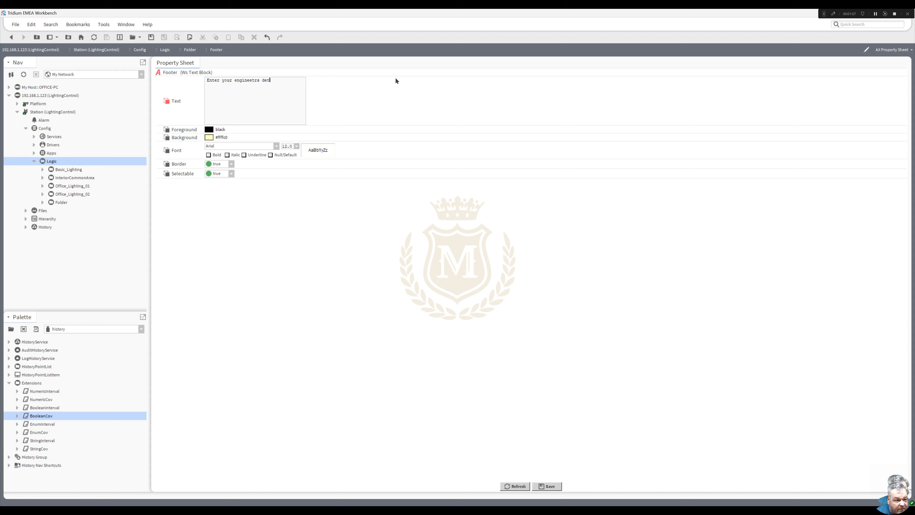
type("conta")
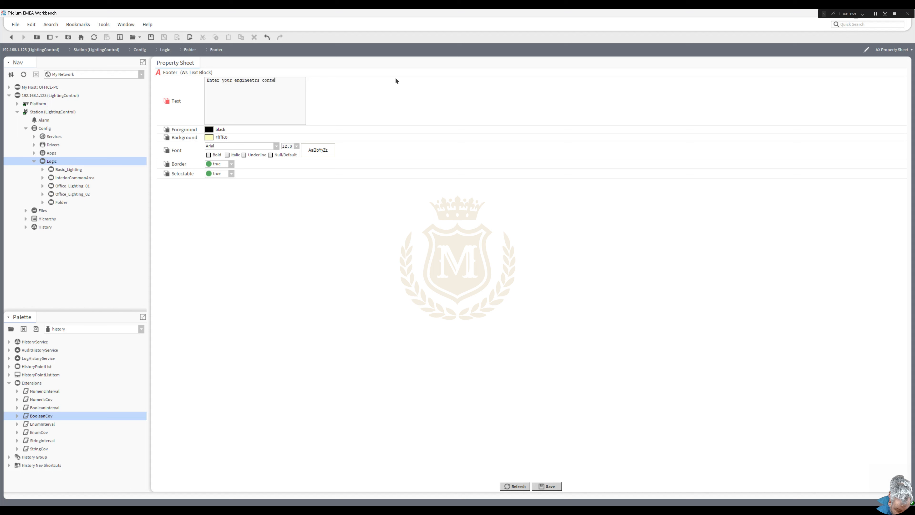
type("ct details here")
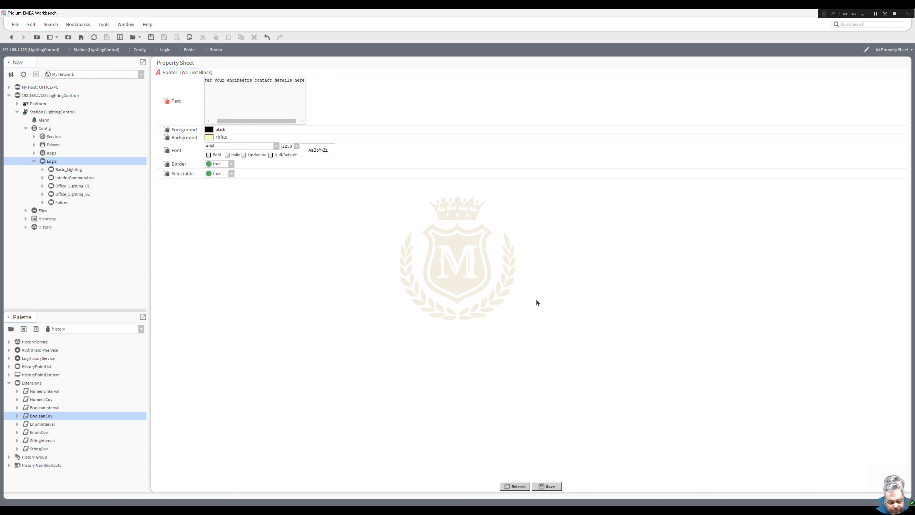
left_click(545, 487)
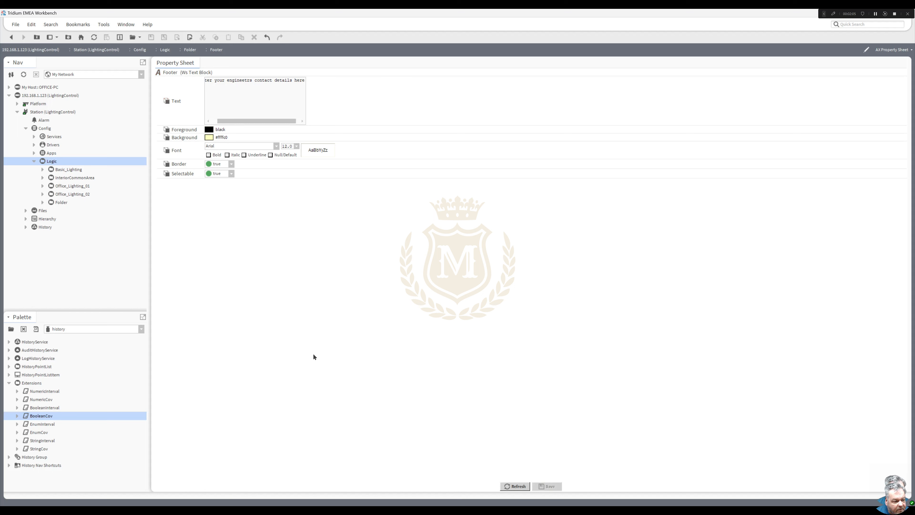
left_click(12, 37)
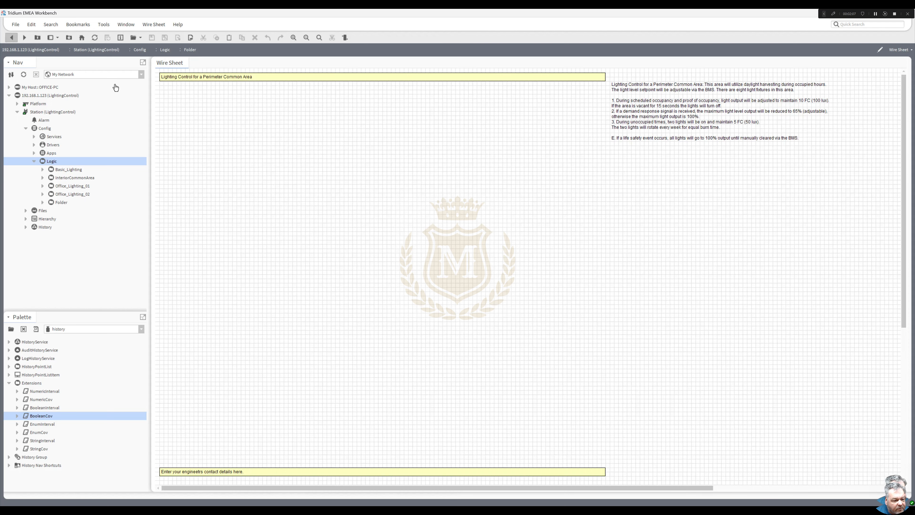
left_click(662, 126)
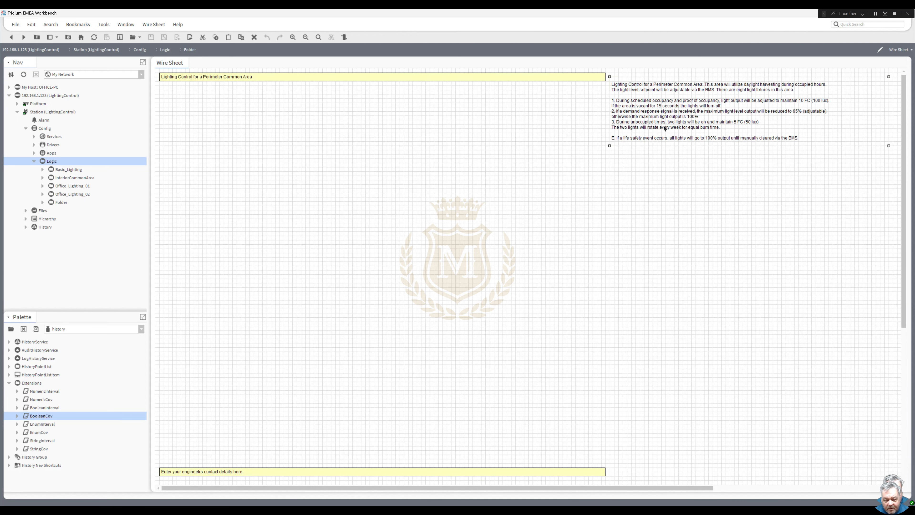
right_click(664, 90)
left_click(651, 93)
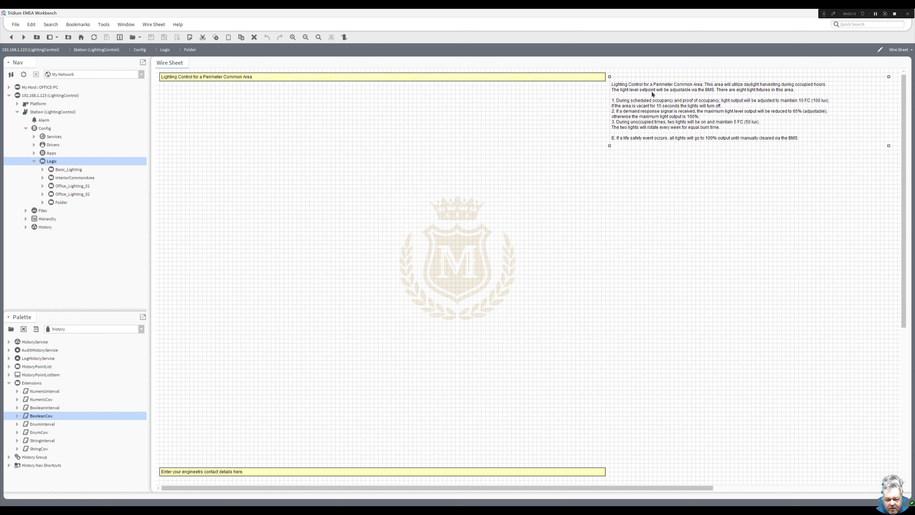
right_click(655, 89)
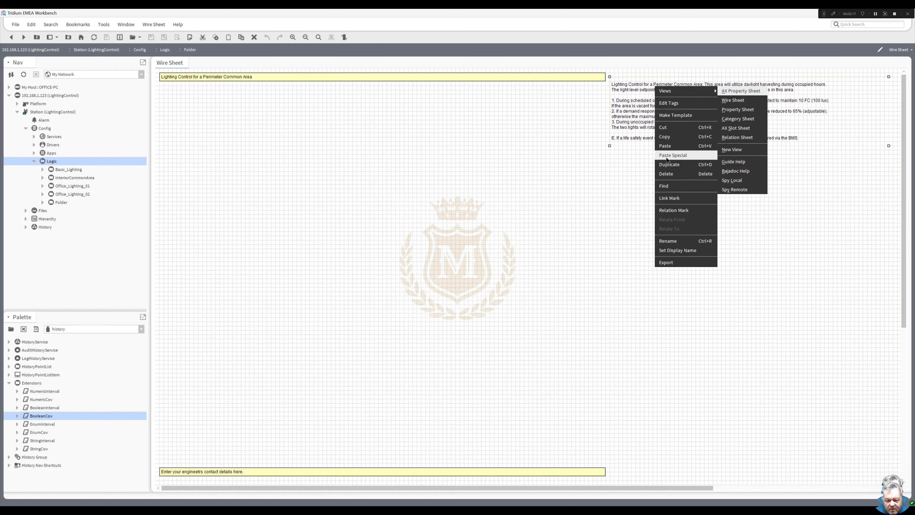
left_click(672, 241)
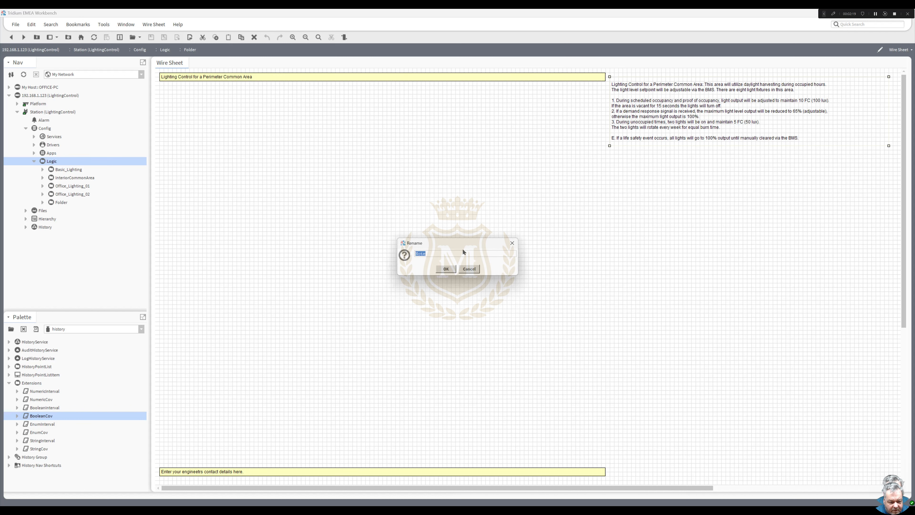
left_click(473, 271)
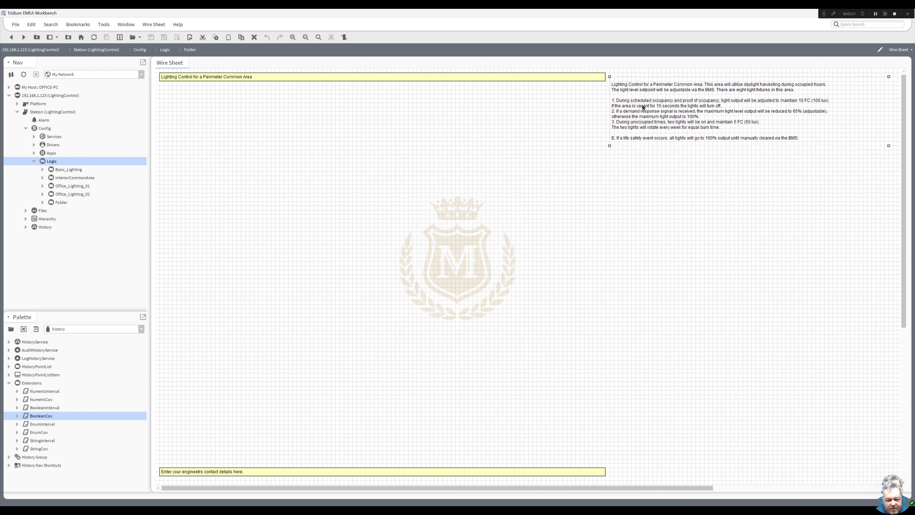
- Rename the new folder under Logic to Perimeter_Common_Area, reusing the area name copied from the Note, and reopen its wire sheet
double_click(642, 107)
left_click(12, 37)
right_click(59, 201)
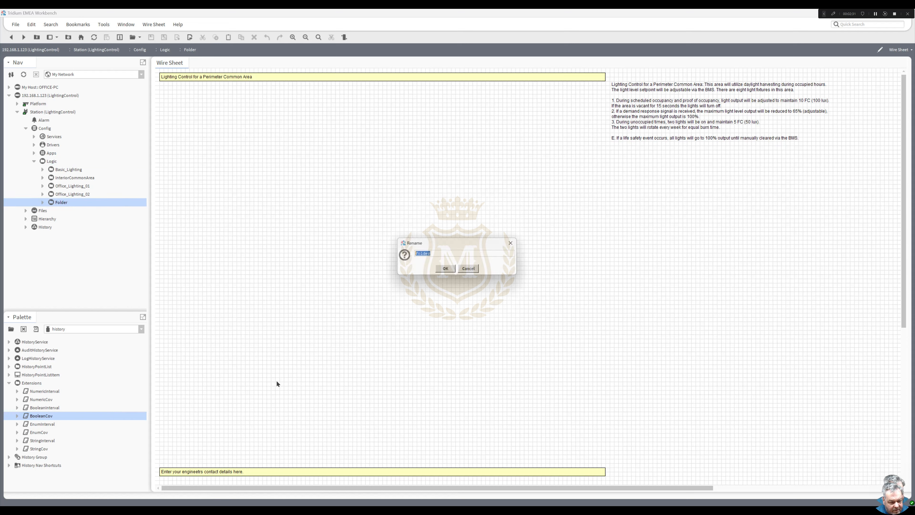
left_click(72, 395)
key("ctrl+v")
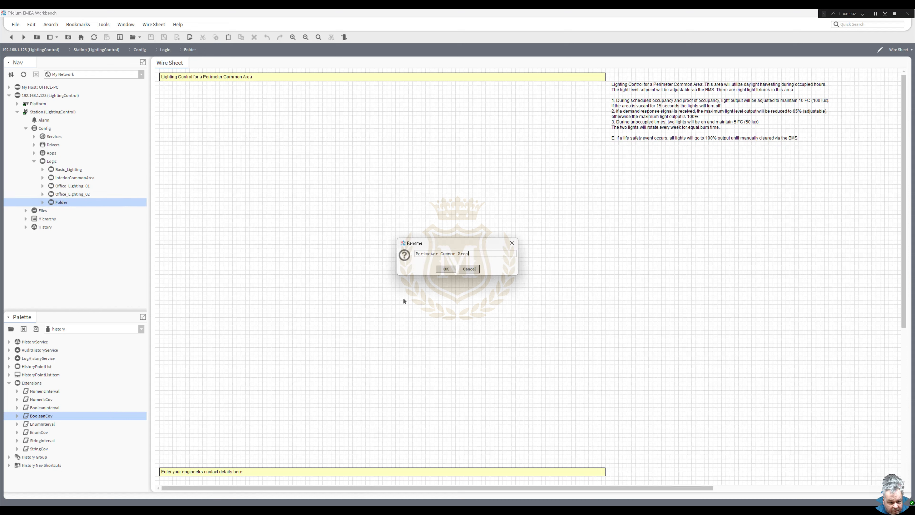
left_click(441, 253)
key("BackSpace")
type("_")
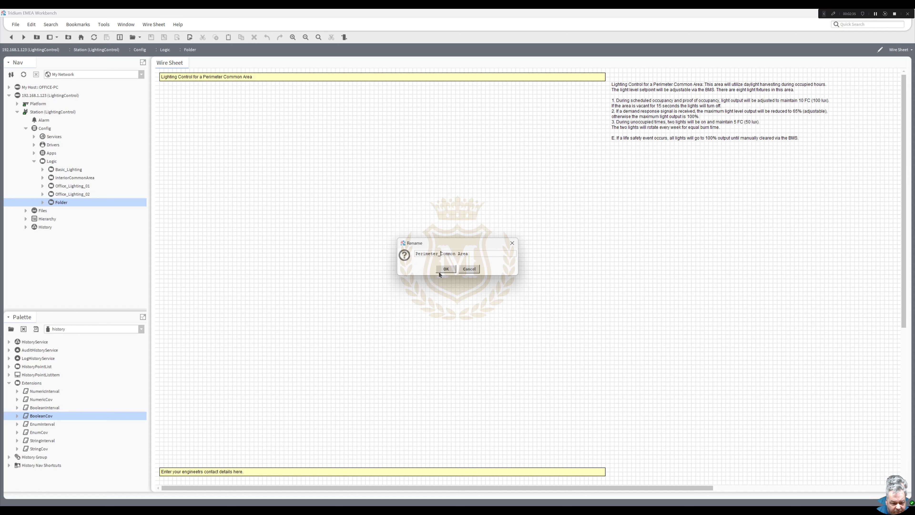
left_click(458, 254)
key("BackSpace")
type("_")
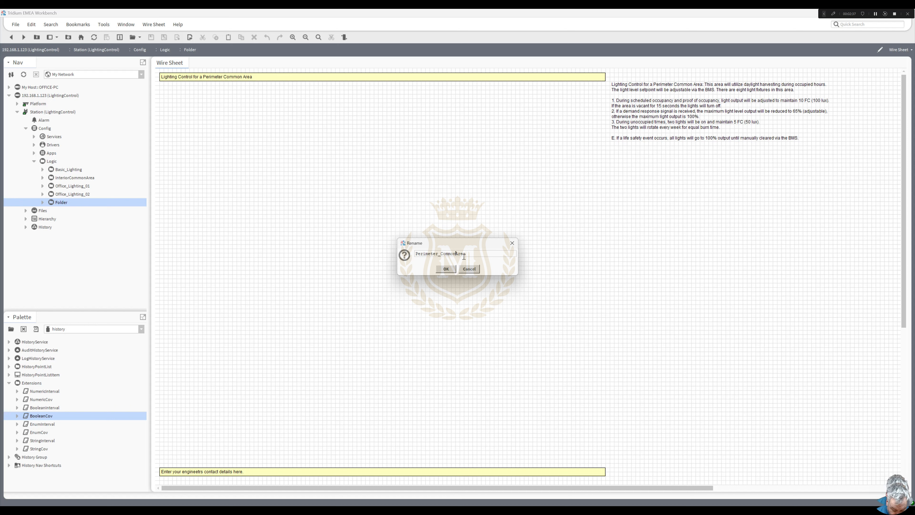
left_click(446, 268)
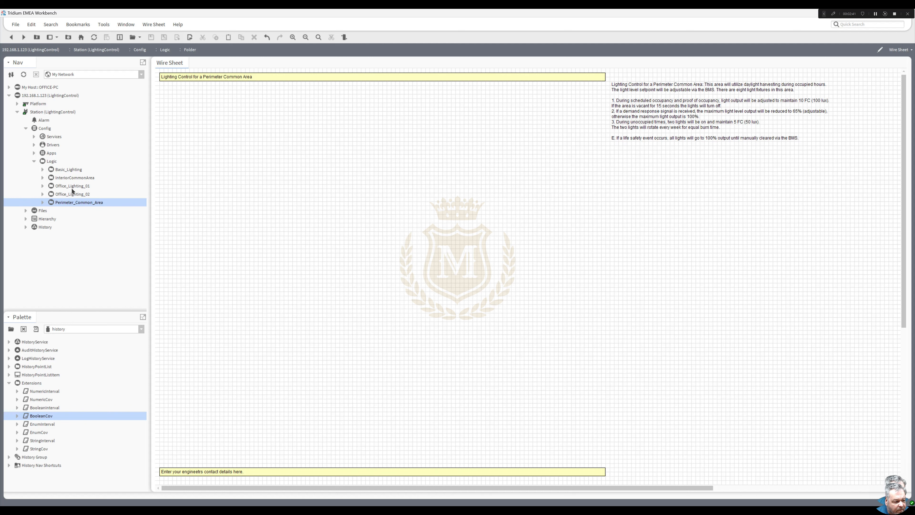
double_click(68, 202)
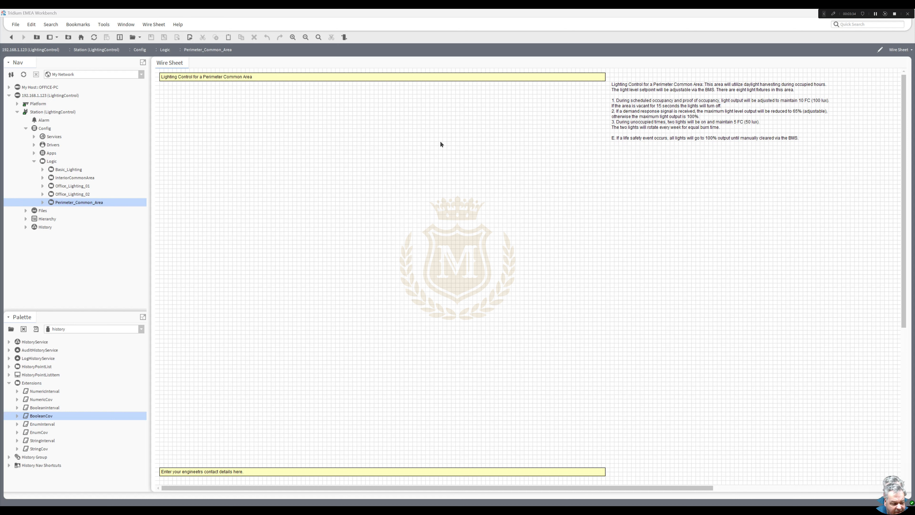
- Add a BooleanSchedule from the schedule palette, name it LightingOccupancyHours, and place it just below the Header's left end
left_click(140, 330)
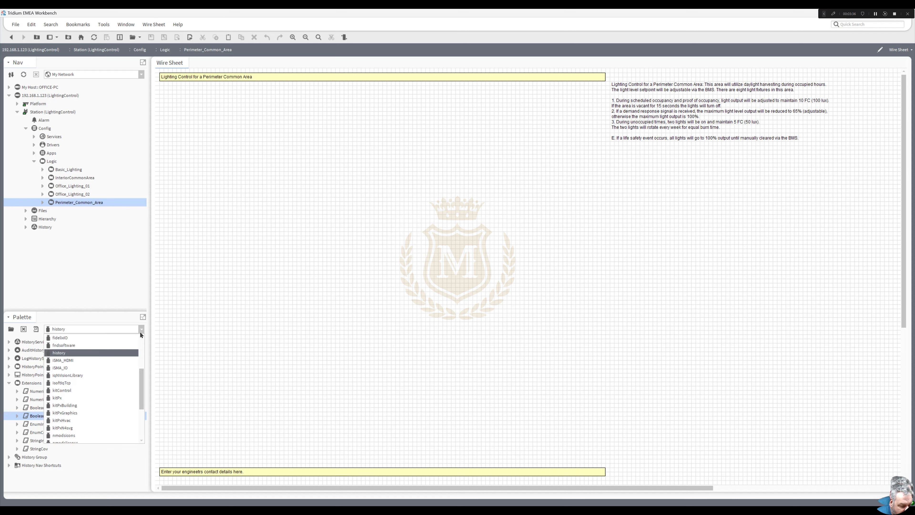
left_click_drag(141, 378, 138, 405)
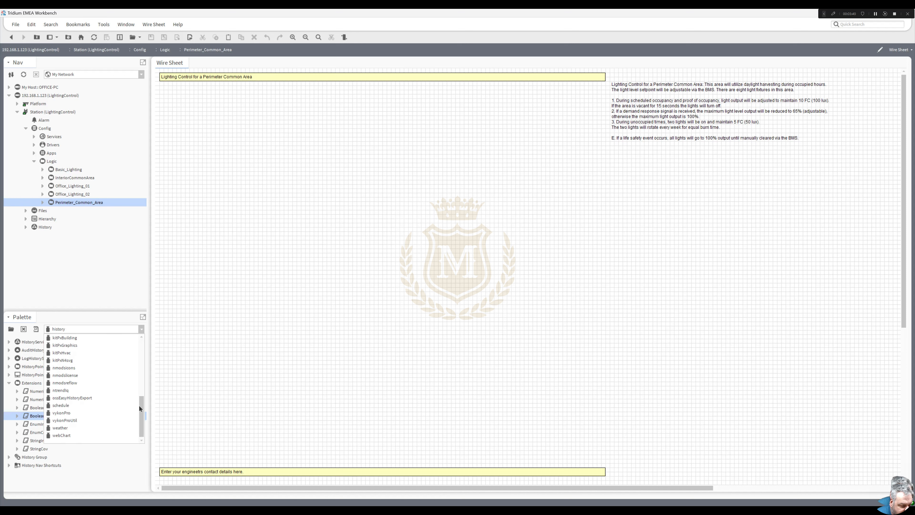
left_click(89, 406)
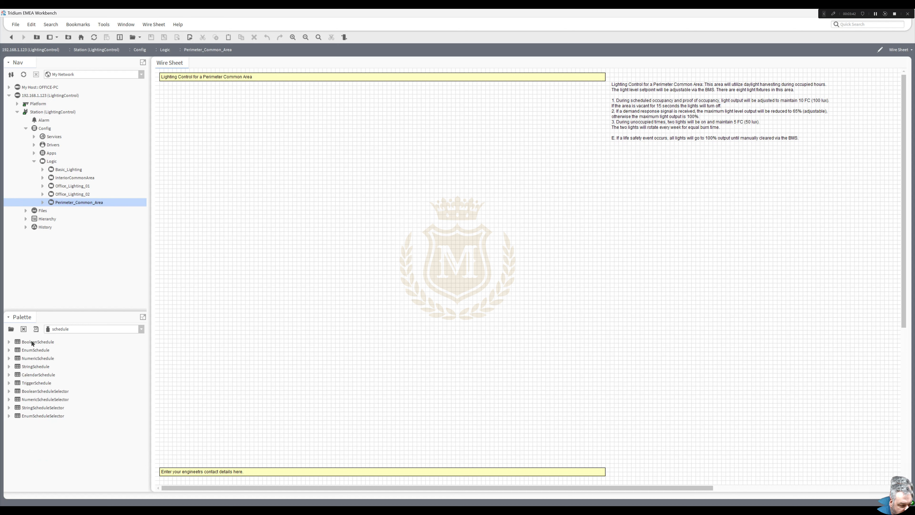
left_click_drag(31, 340, 176, 119)
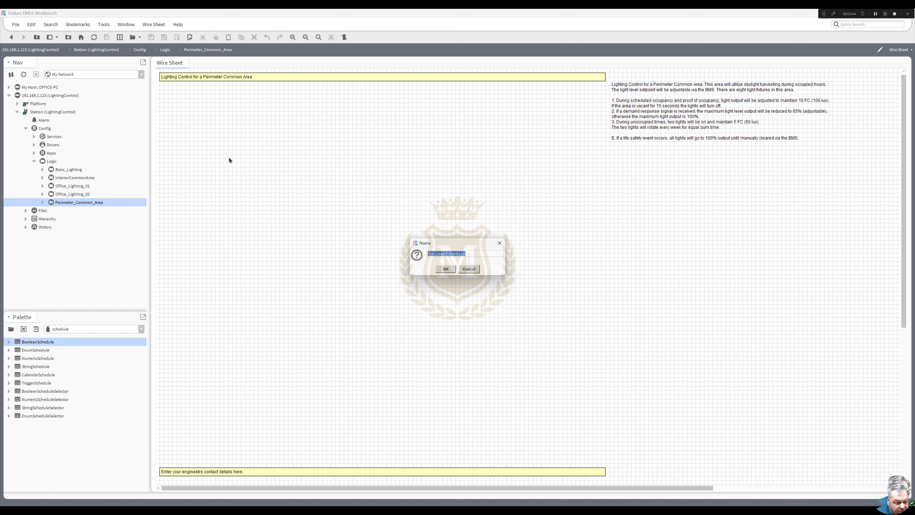
type("Occu")
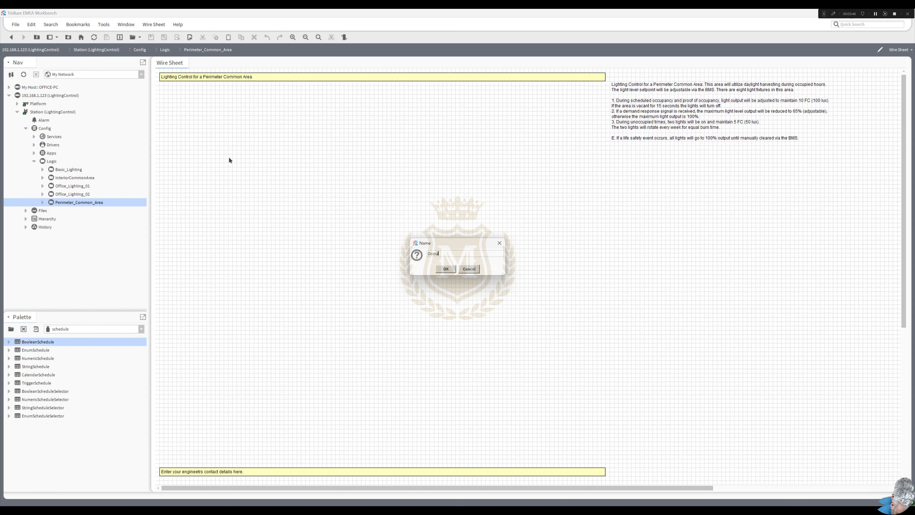
type("pancyHo")
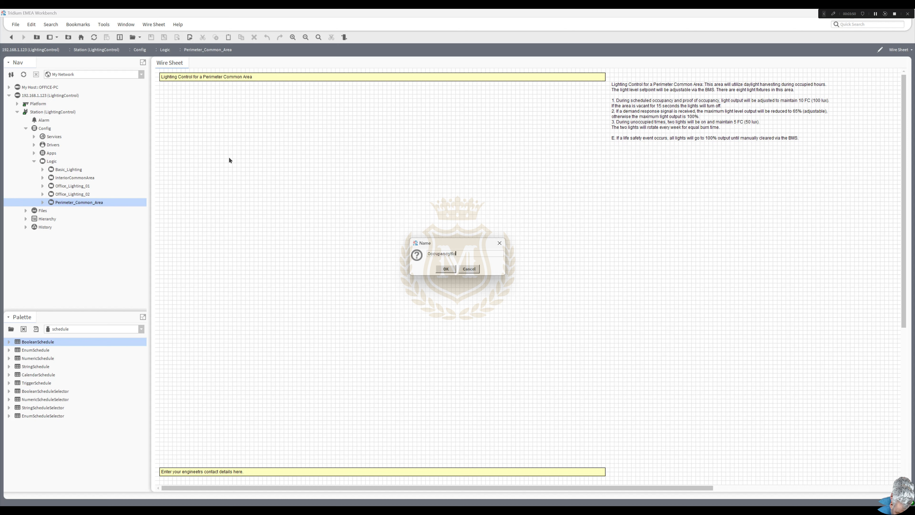
type("urs")
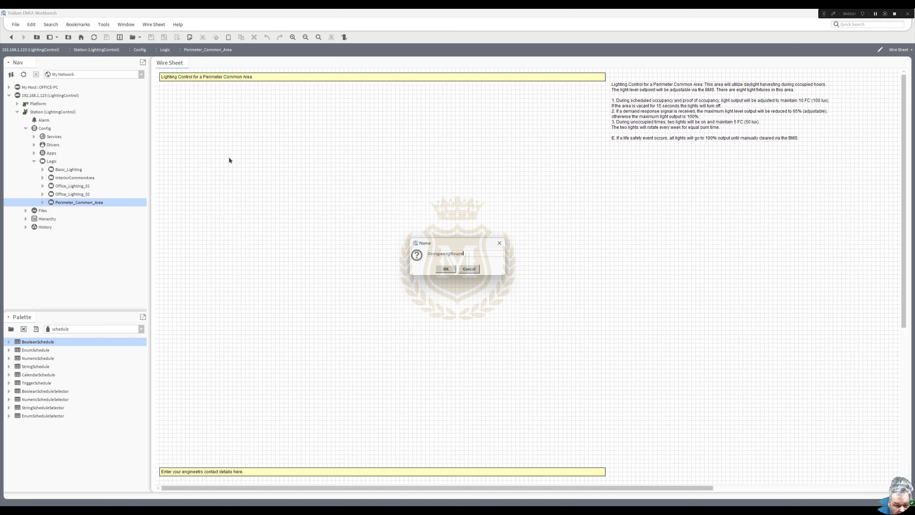
left_click(428, 253)
type("Lighting")
key("Return")
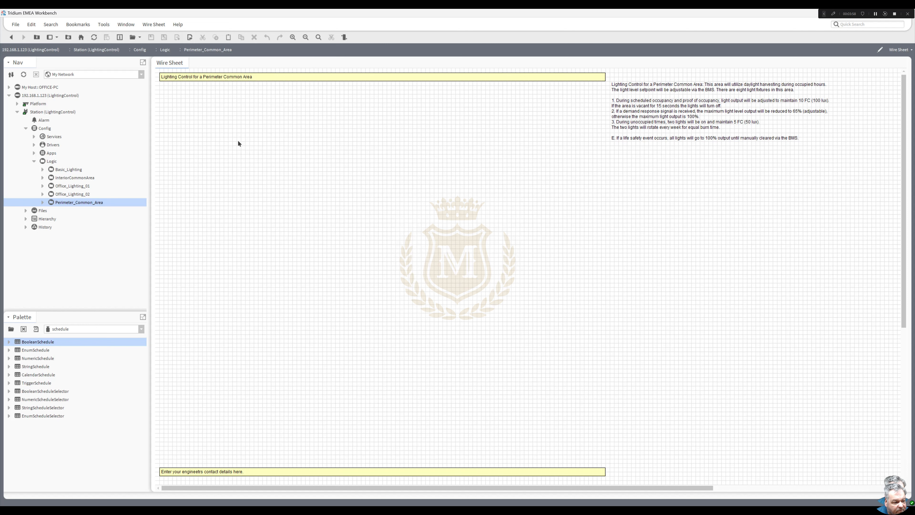
left_click_drag(199, 119, 173, 91)
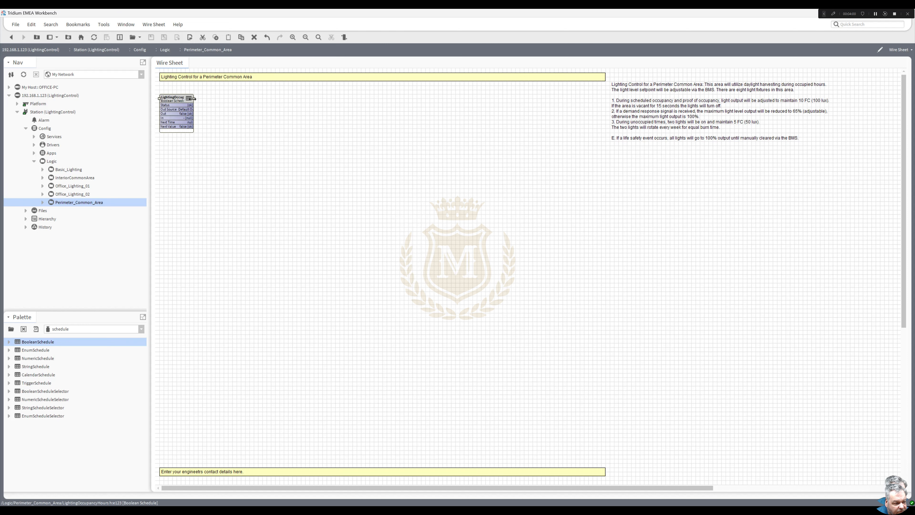
- Set the LightingOccupancyHours weekly schedule to true from 6:00 AM to 6:00 PM, Monday to Friday, leaving no event on Sunday
double_click(193, 98)
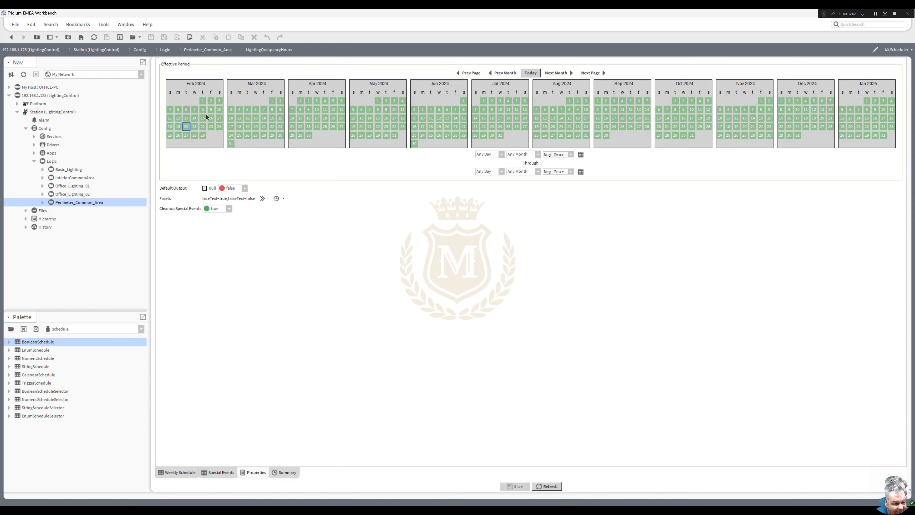
left_click(183, 472)
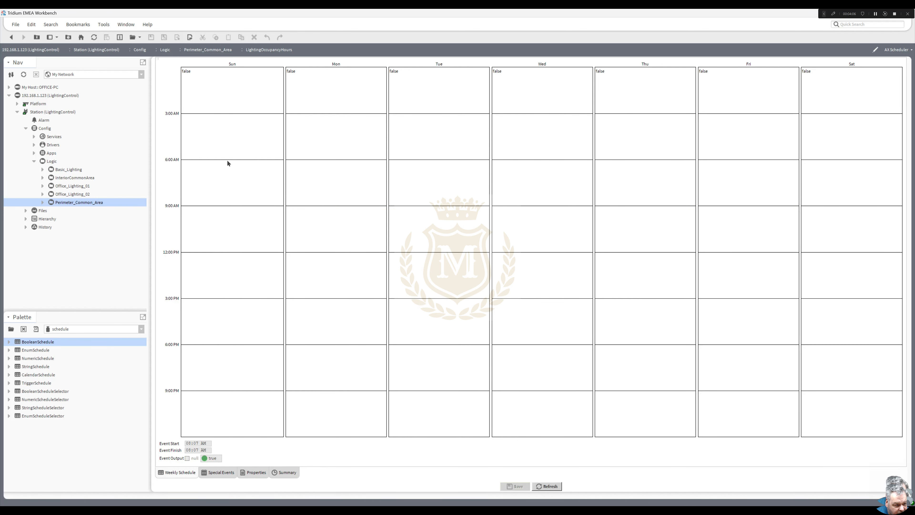
left_click_drag(227, 163, 235, 348)
right_click(238, 286)
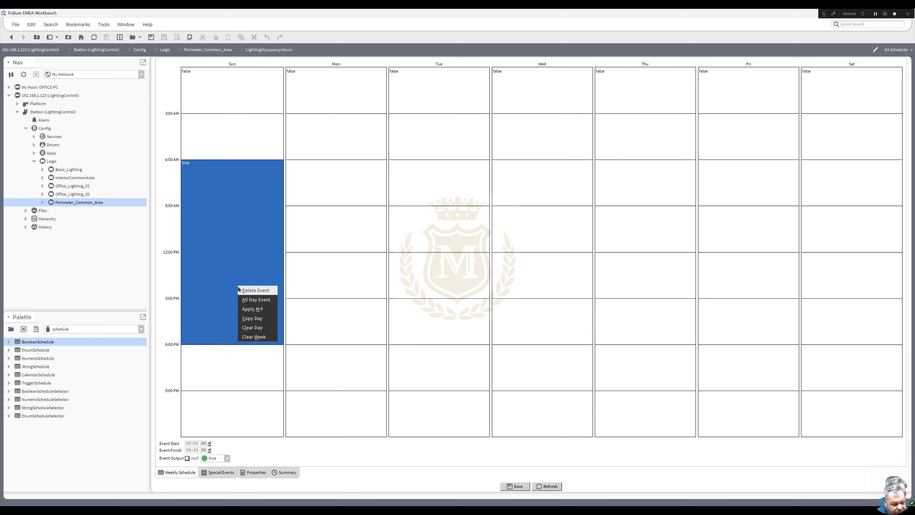
left_click(253, 307)
right_click(239, 302)
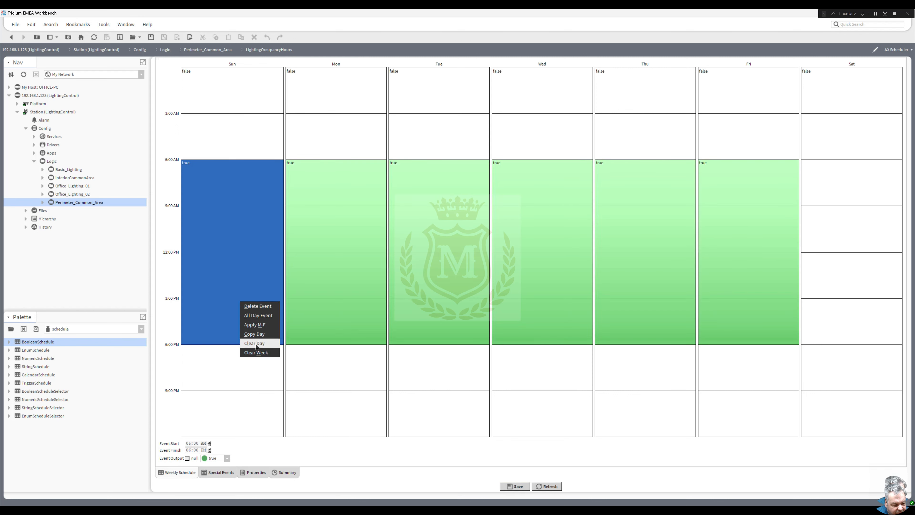
left_click(257, 306)
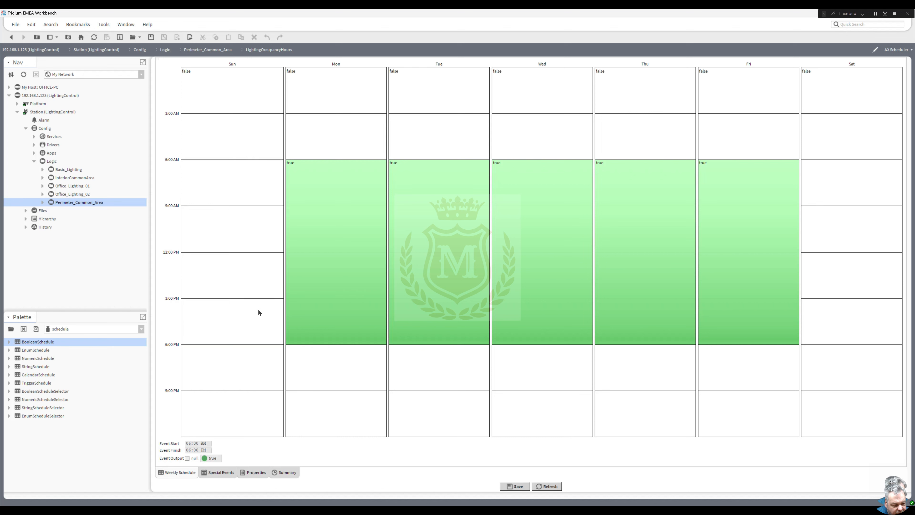
- Set the LightingOccupancyHours facets to trueText Occupied and falseText Unoccupied, save the schedule, and return to the wire sheet
left_click(256, 472)
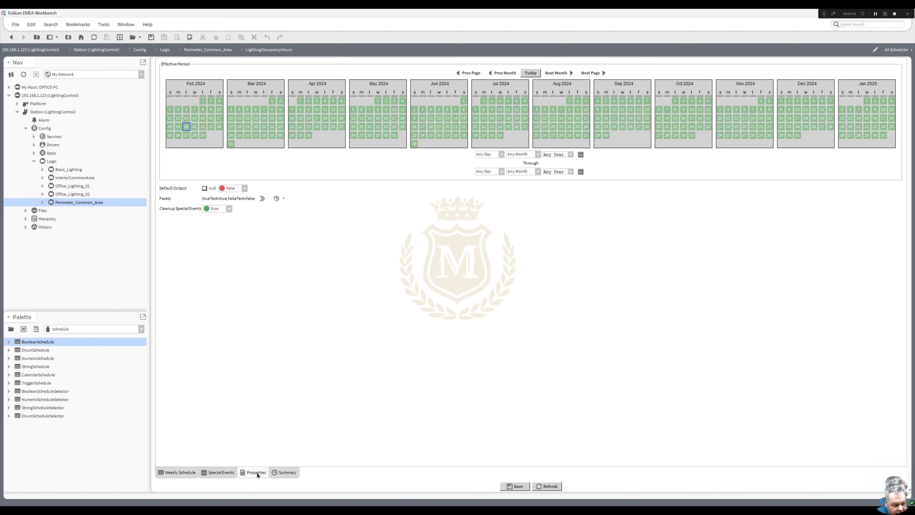
left_click(263, 199)
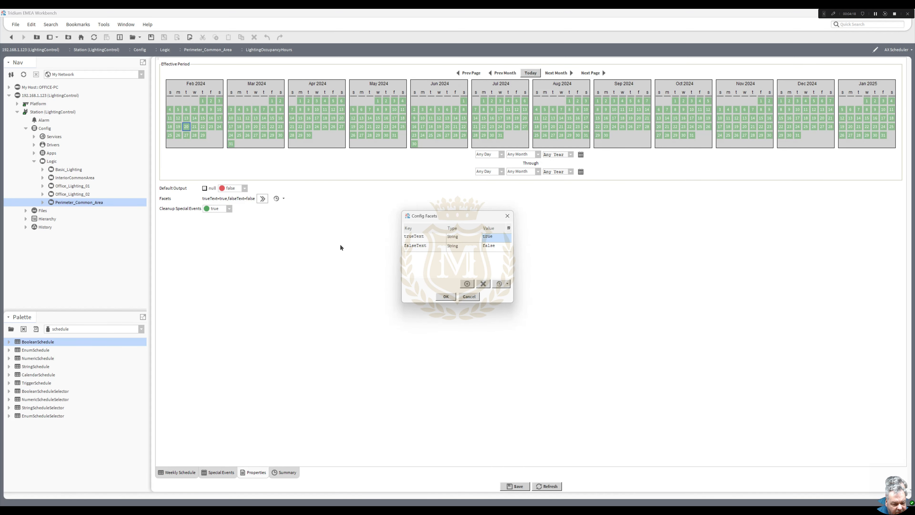
type("O")
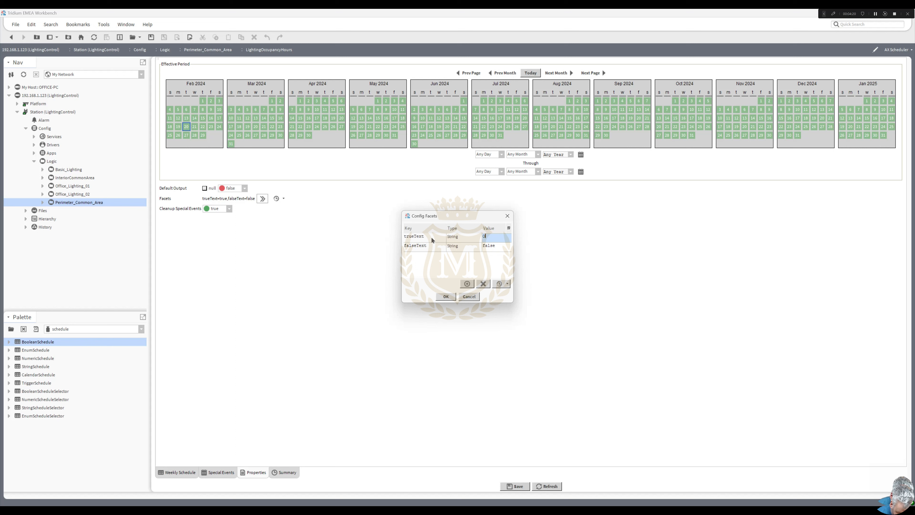
type("ccupied")
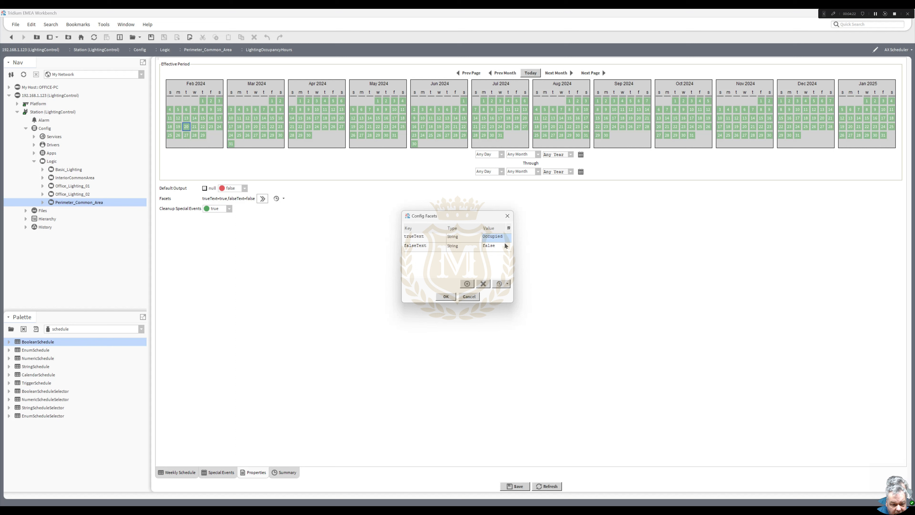
left_click(489, 246)
type("unoccu")
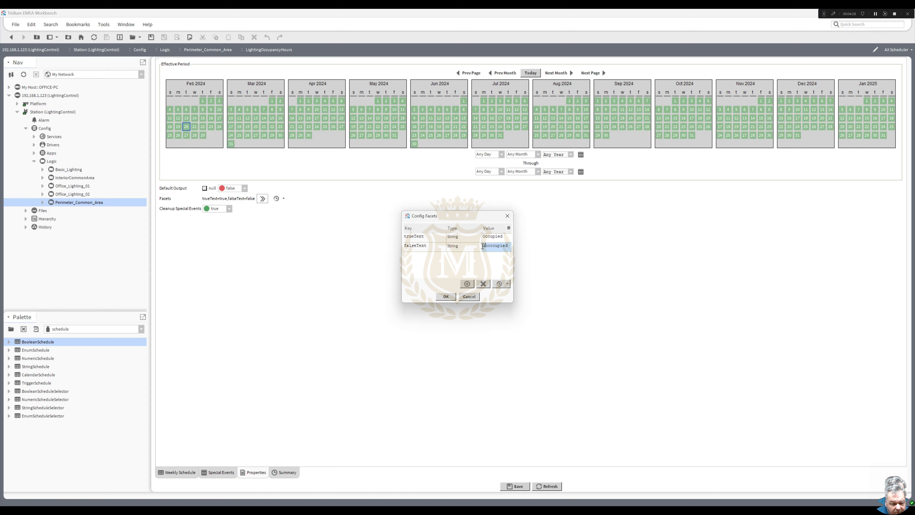
key("Home")
left_click(441, 295)
left_click(515, 485)
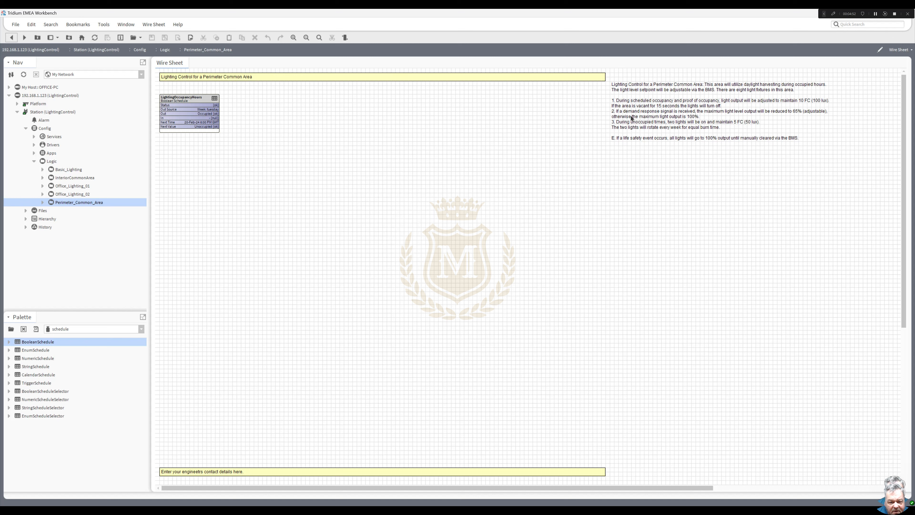
- Add a NumericWritable named LightsOffDelay_SP on the wire sheet below the LightingOccupancyHours schedule
right_click(186, 152)
mouse_move(209, 159)
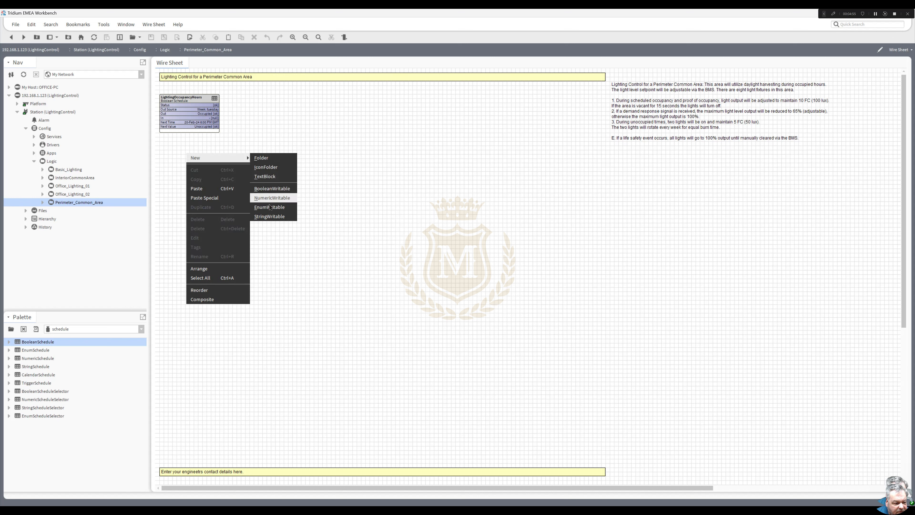
left_click(272, 198)
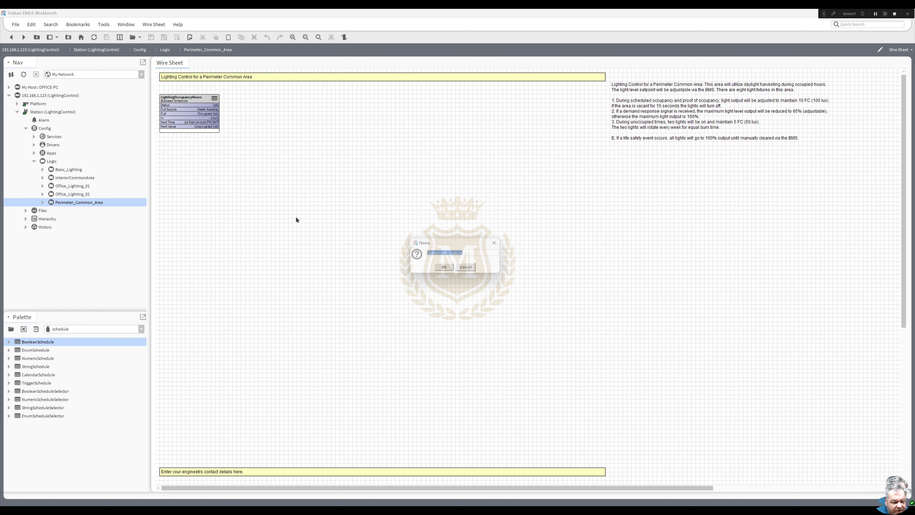
type("LightsOff")
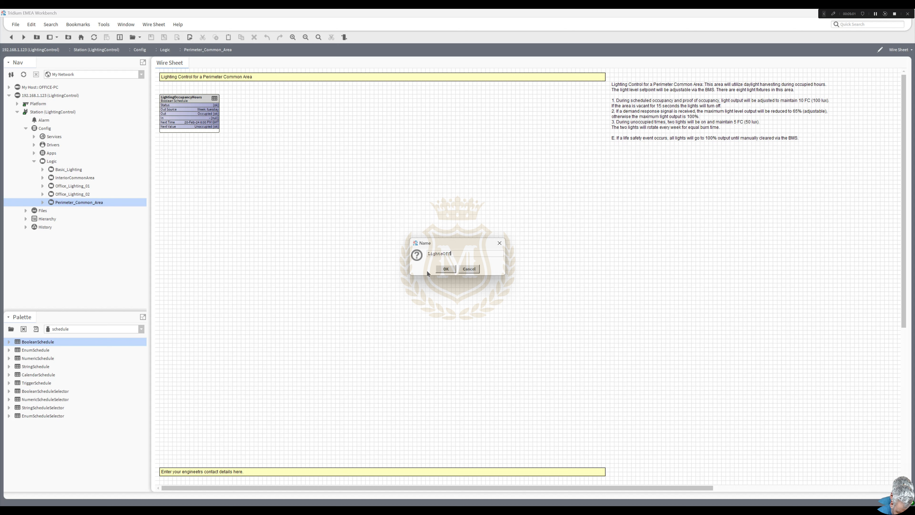
type("Delay")
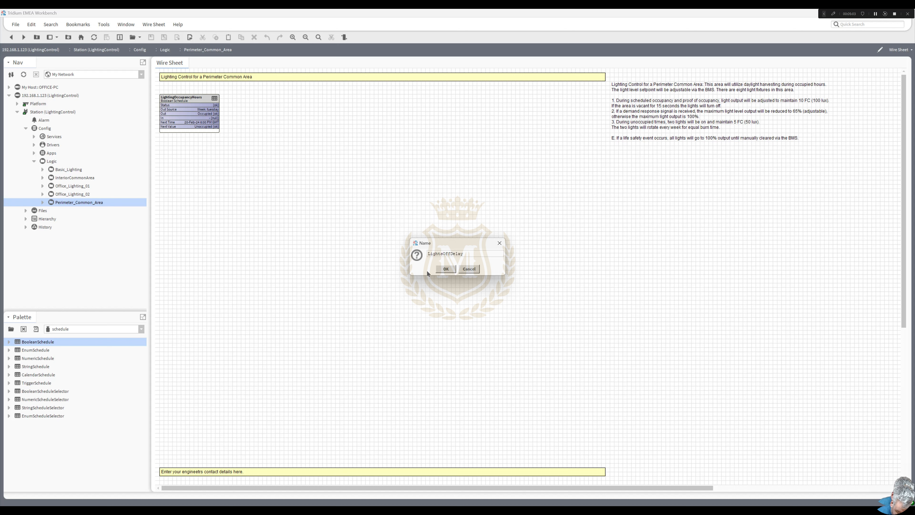
type("_SP")
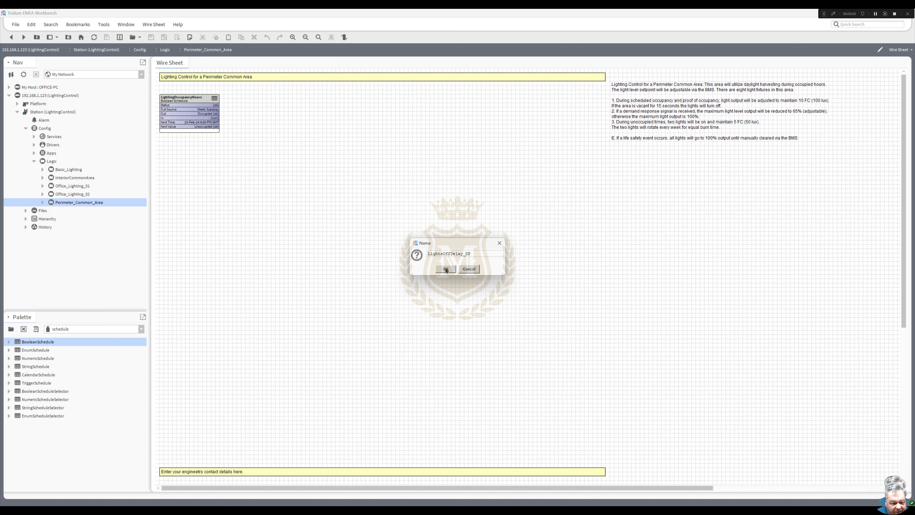
left_click(445, 268)
- Change the pinned slots of LightsOffDelay_SP: unpin In10 and In16, and pin the Set action
right_click(202, 161)
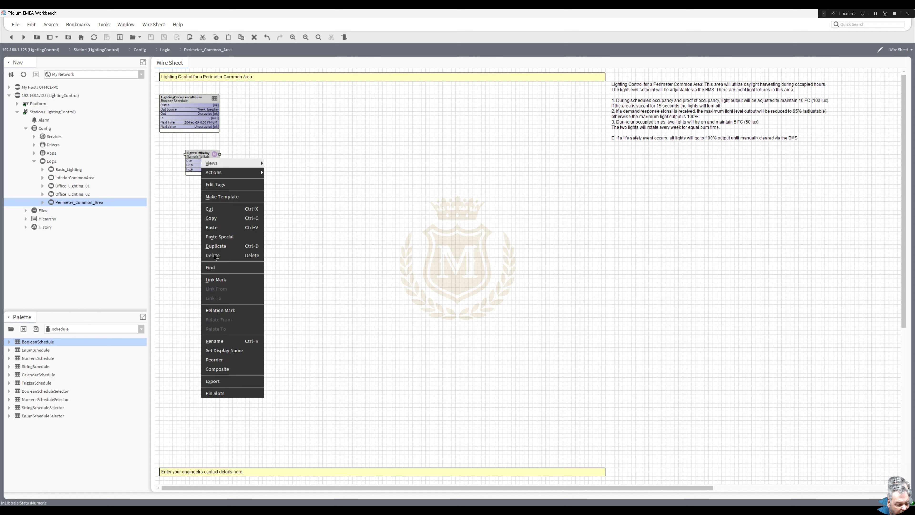
left_click(232, 387)
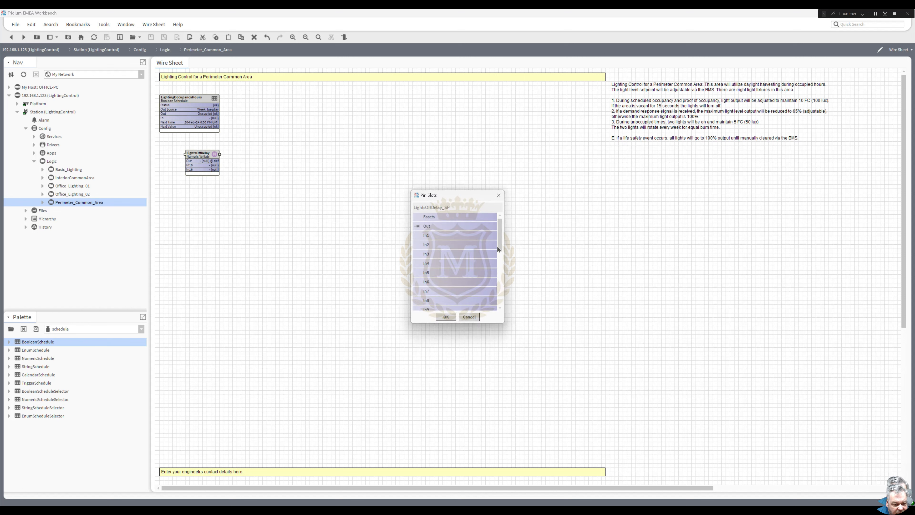
left_click_drag(501, 231, 496, 262)
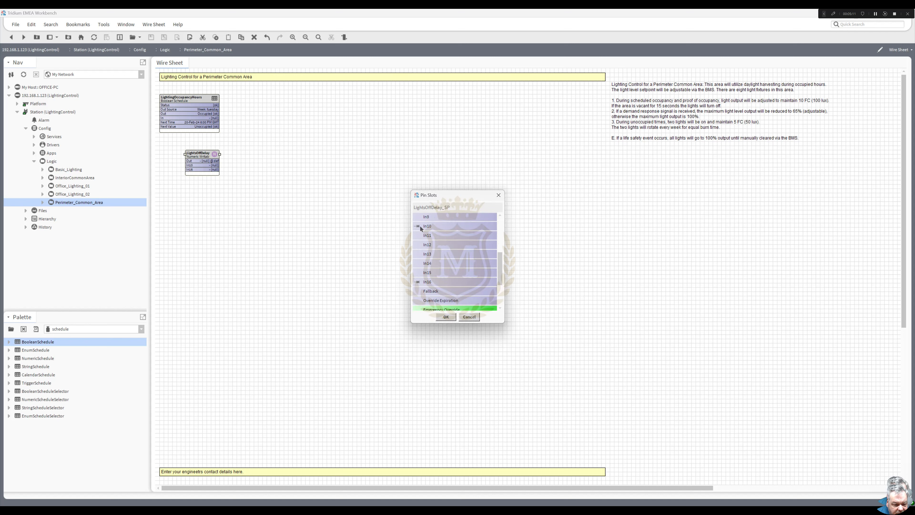
left_click_drag(500, 270, 503, 311)
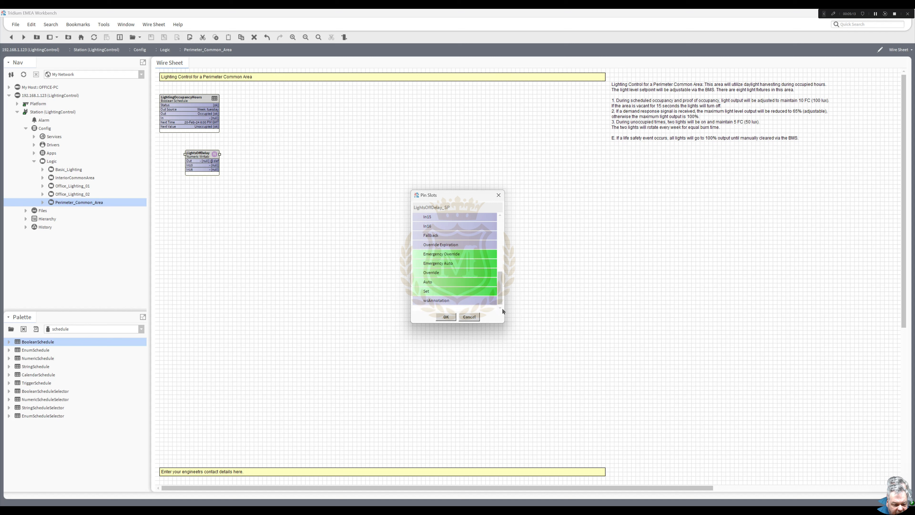
left_click(446, 317)
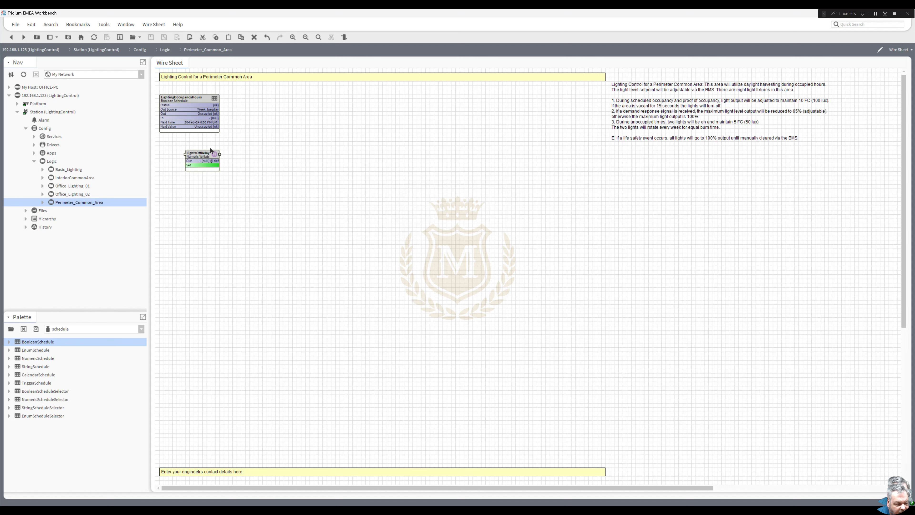
- Flag the emergencyOverride, emergencyAuto, override and auto actions of LightsOffDelay_SP as Hidden in its slot sheet, and return to the wire sheet
right_click(204, 157)
mouse_move(228, 159)
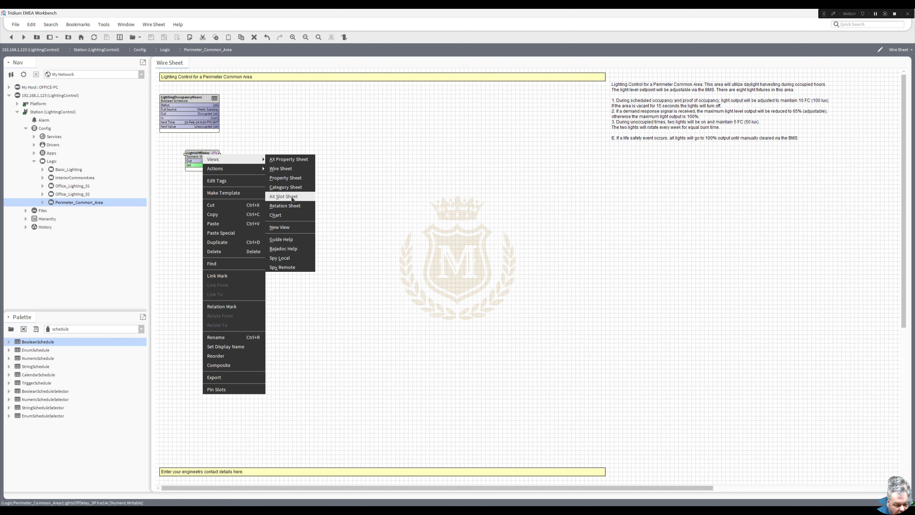
left_click(283, 197)
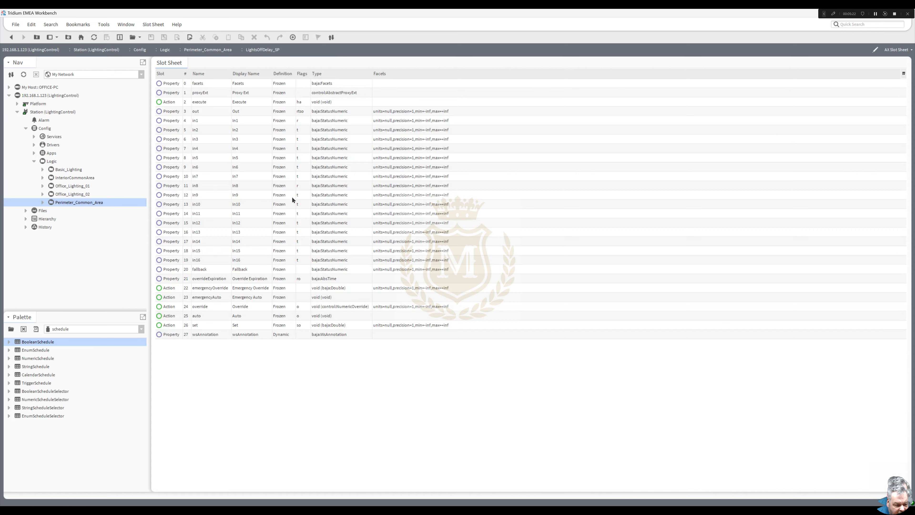
left_click(204, 288)
left_click(200, 317, "shift")
right_click(200, 316)
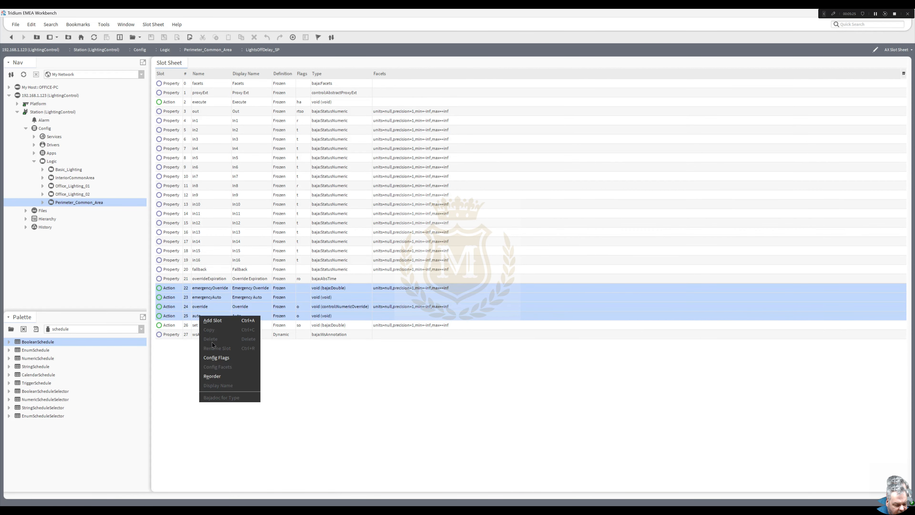
left_click(216, 357)
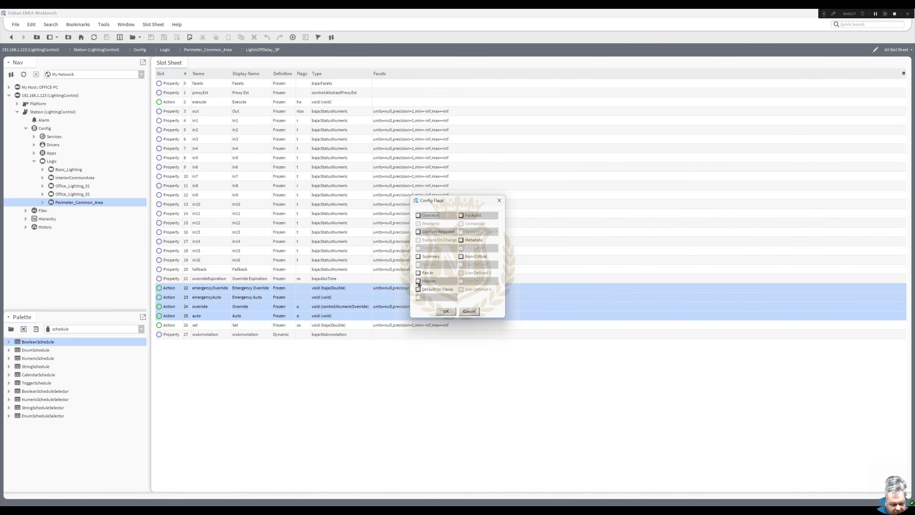
left_click(447, 312)
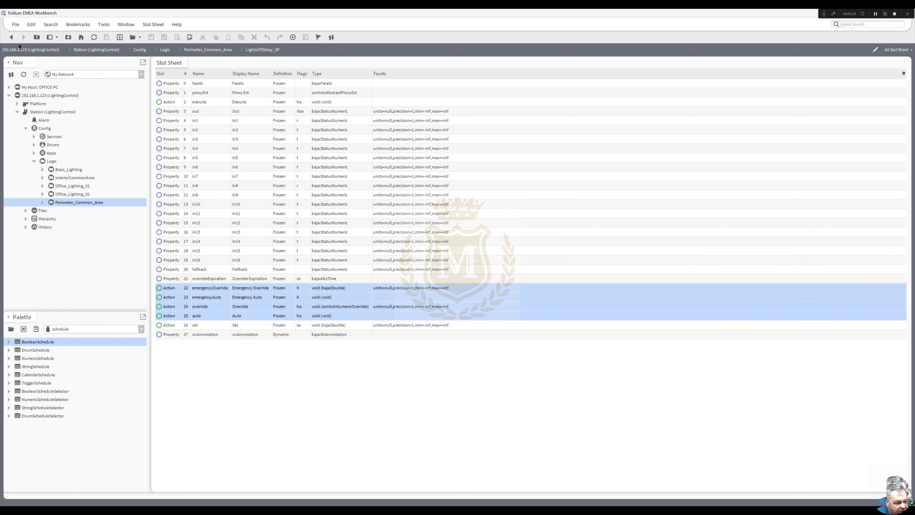
key("alt+Left")
- Align LightsOffDelay_SP directly beneath LightingOccupancyHours, widened to match it, and set its value to 15
left_click_drag(202, 155, 219, 141)
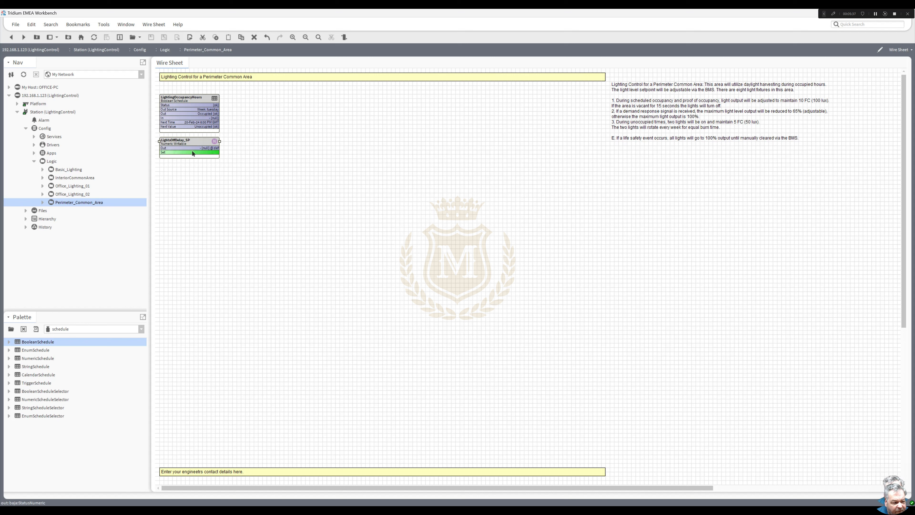
right_click(188, 141)
mouse_move(207, 156)
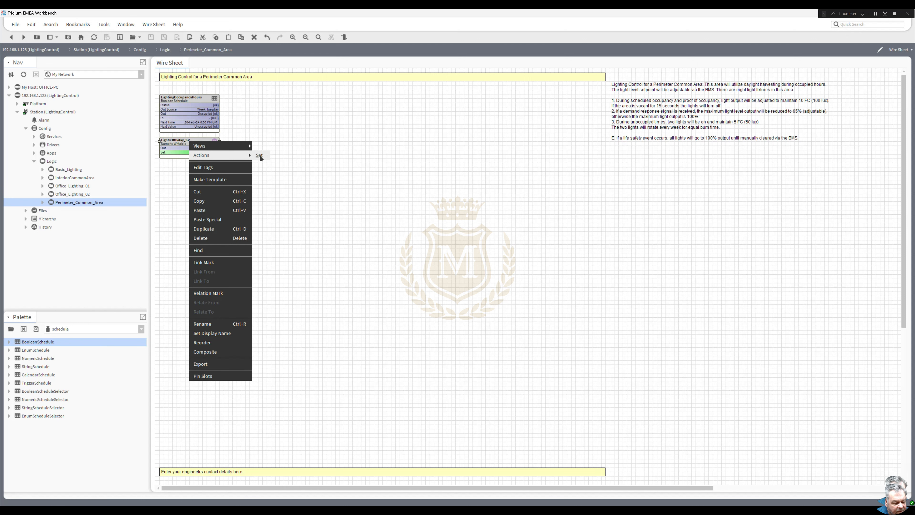
left_click(260, 155)
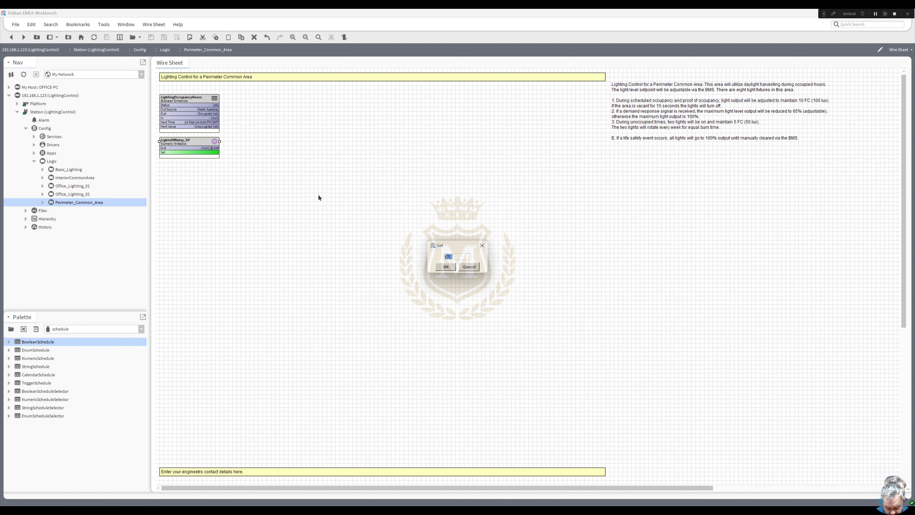
left_click(446, 267)
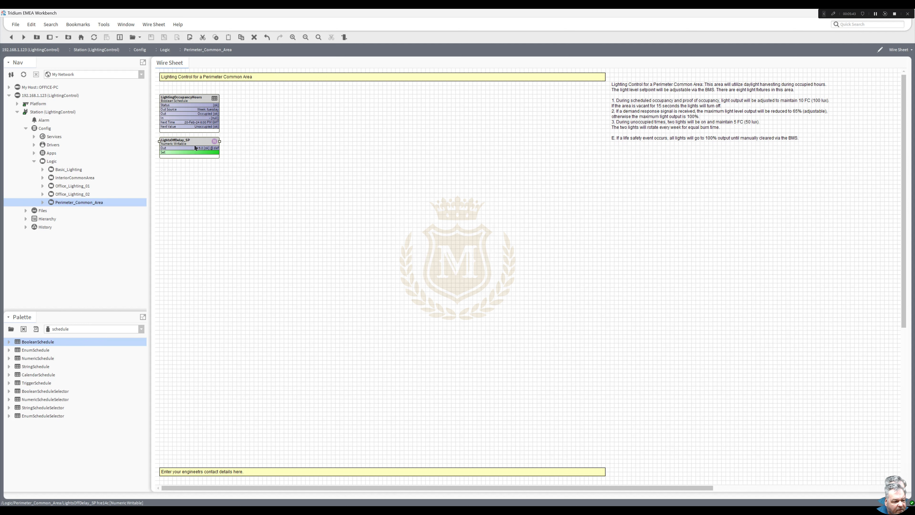
- Set the units facet of LightsOffDelay_SP to second (s) from the time quantity
double_click(194, 147)
left_click(303, 82)
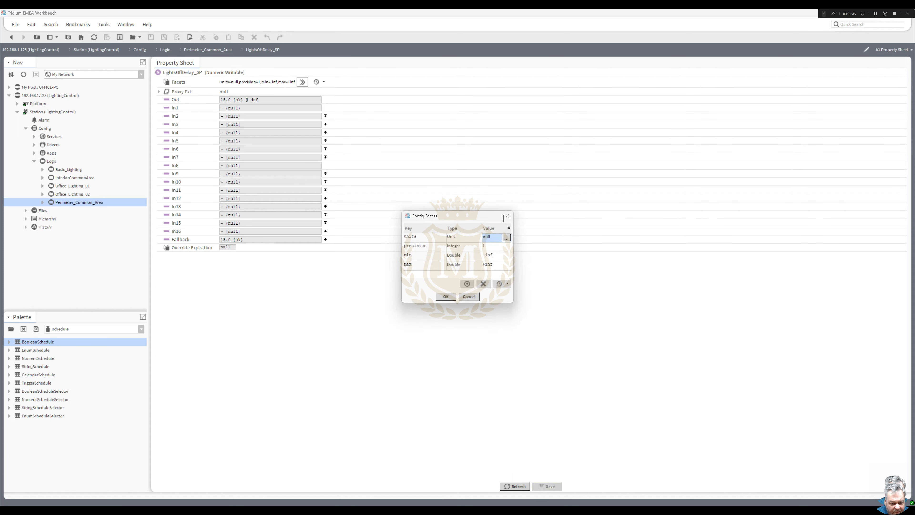
left_click(506, 238)
left_click(437, 256)
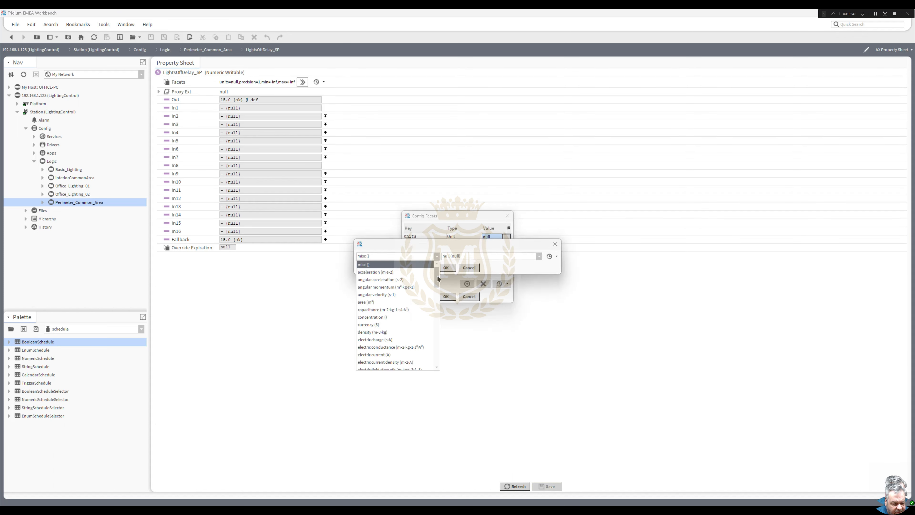
left_click_drag(438, 278, 433, 352)
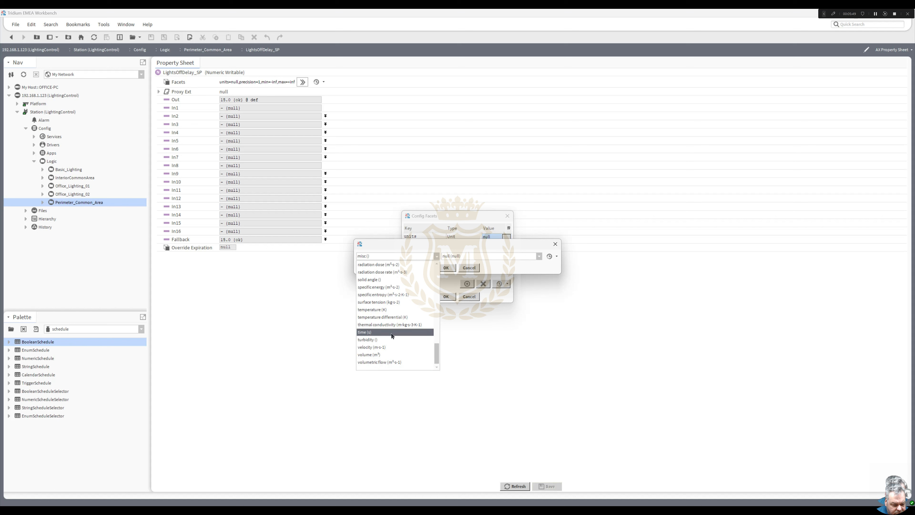
left_click(392, 331)
left_click(497, 254)
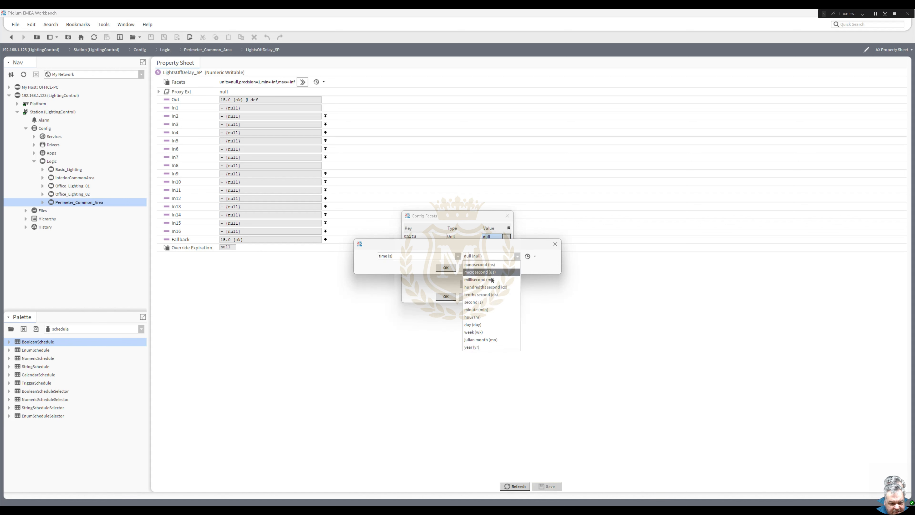
left_click(484, 303)
left_click(456, 267)
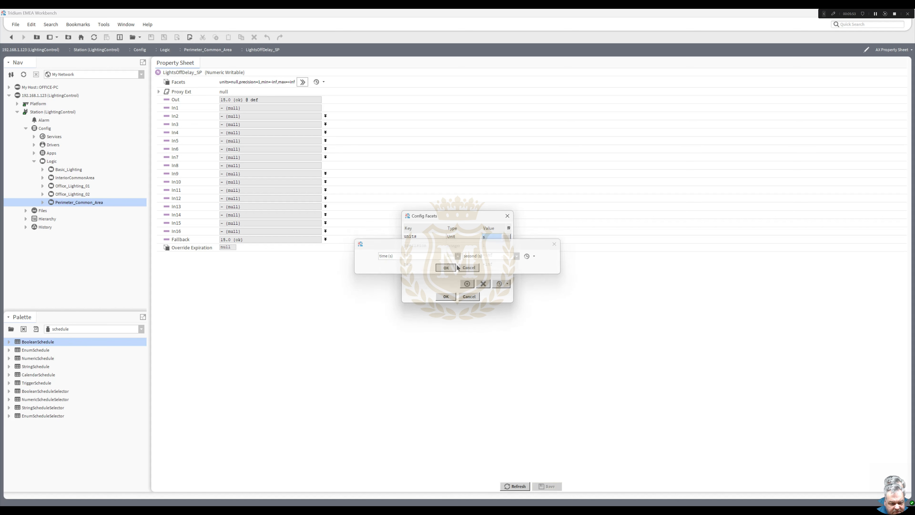
- Set the precision facet of LightsOffDelay_SP to 0, confirm the facets, and return to the wire sheet
left_click(493, 247)
type("0")
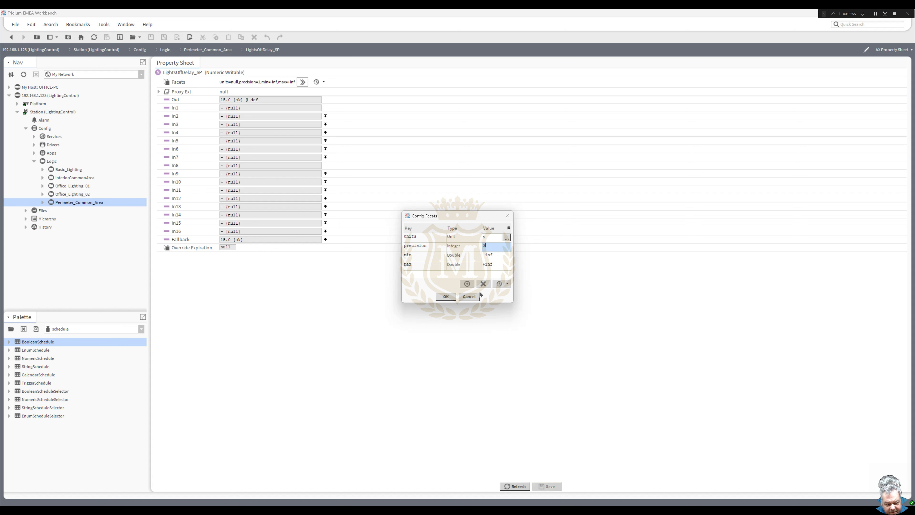
left_click(445, 297)
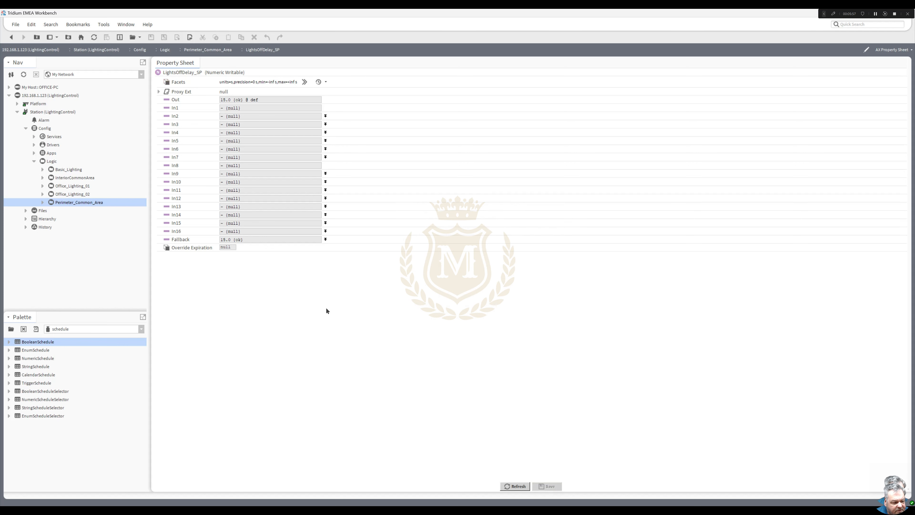
left_click(12, 37)
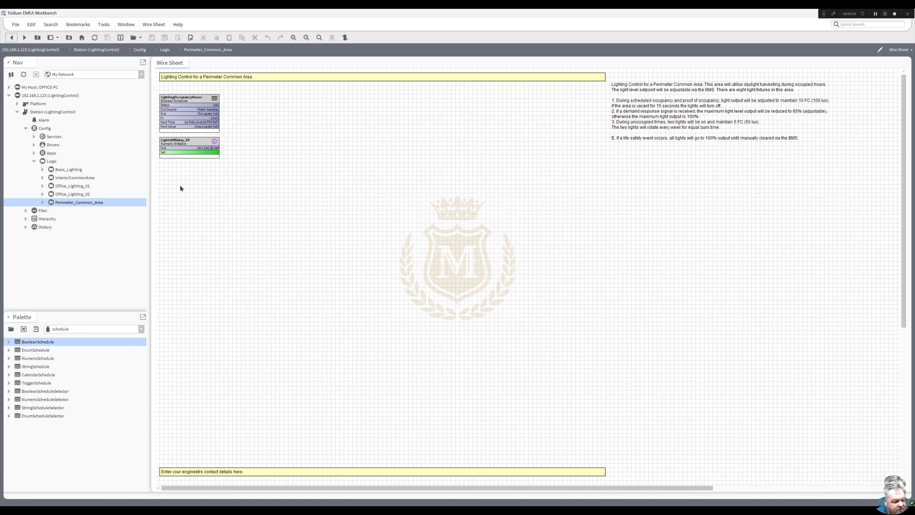